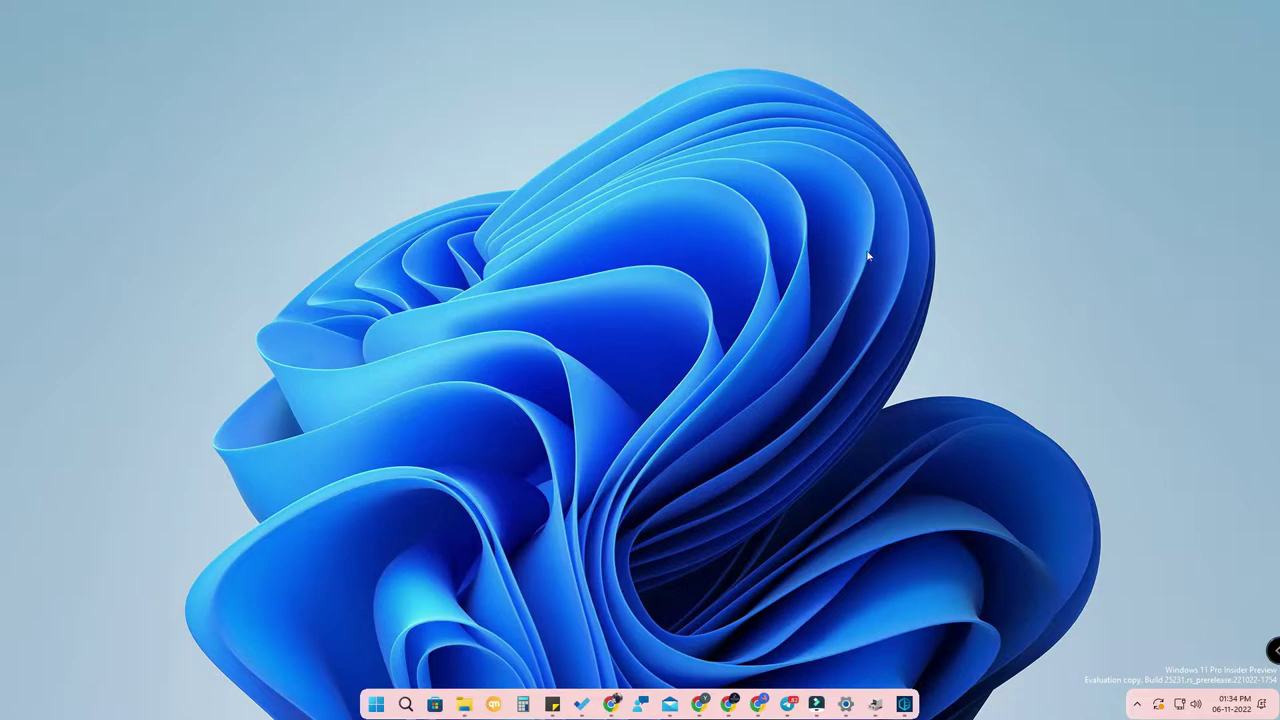
Look over the Windows Update page in Settings and the device list in Device Manager
{"action": "left_click", "coordinate": [848, 705]}
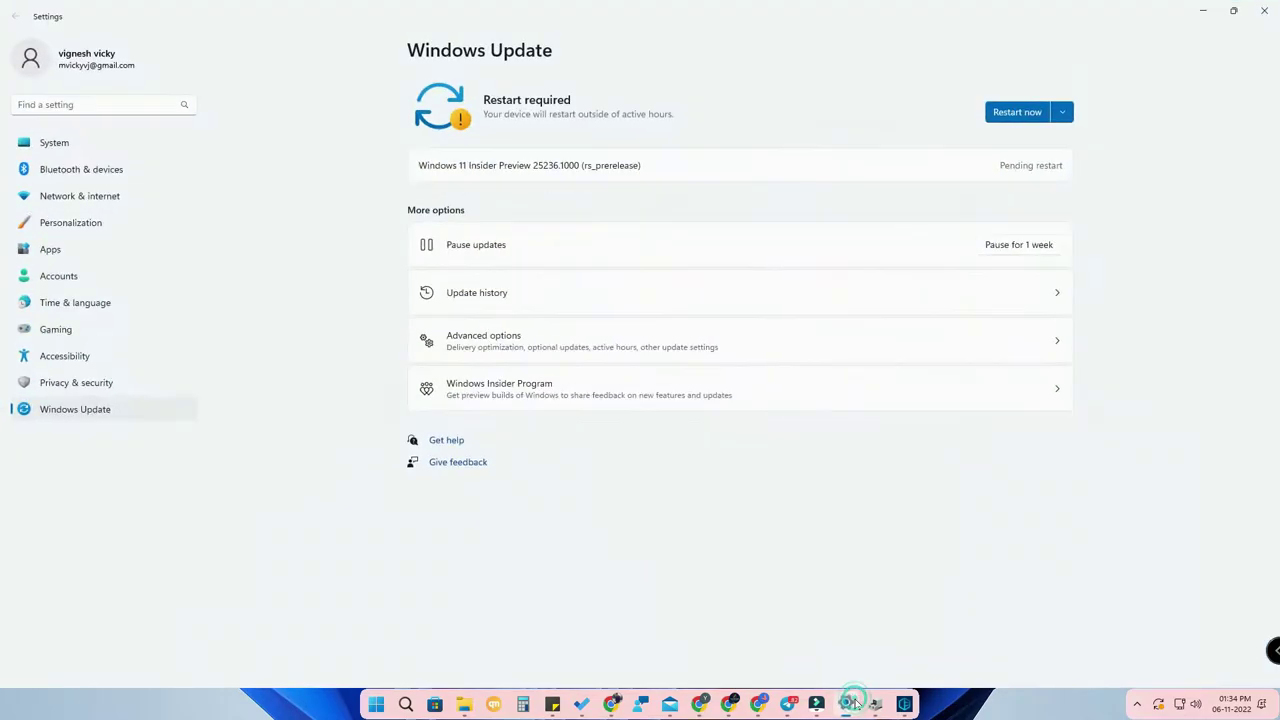
{"action": "left_click", "coordinate": [880, 708]}
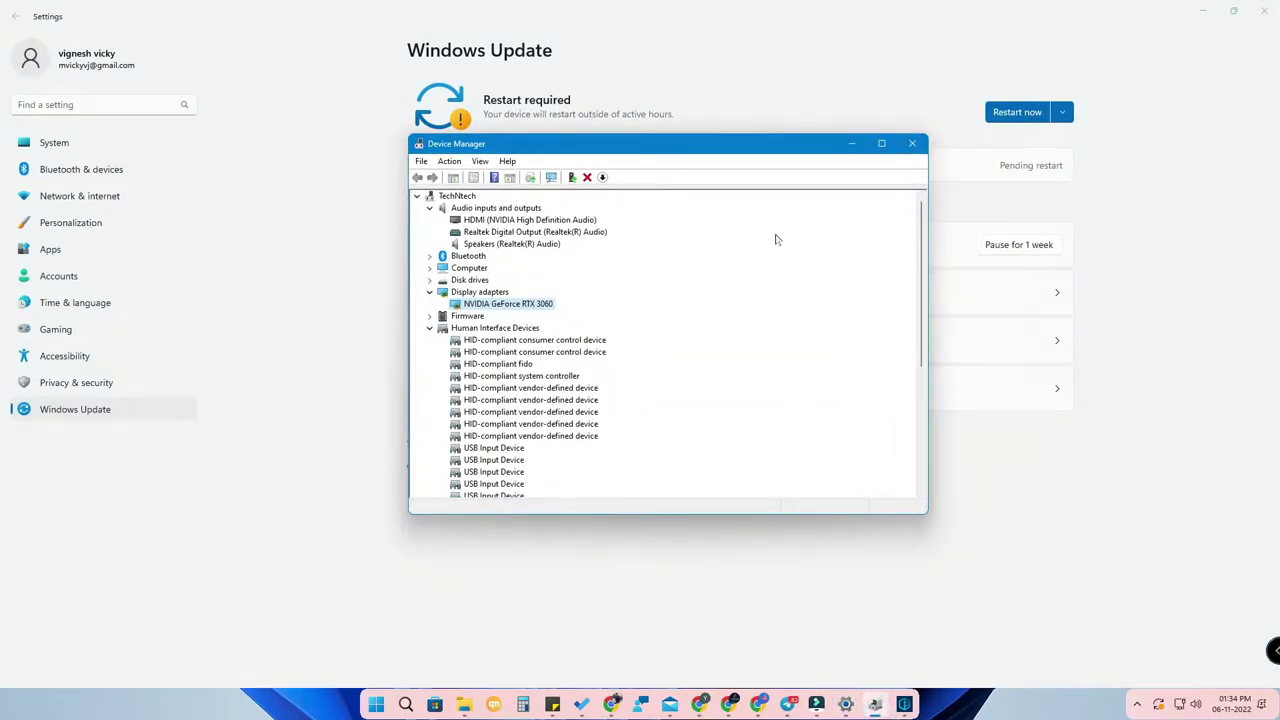
{"action": "key", "text": "super+d"}
{"action": "left_click", "coordinate": [875, 706]}
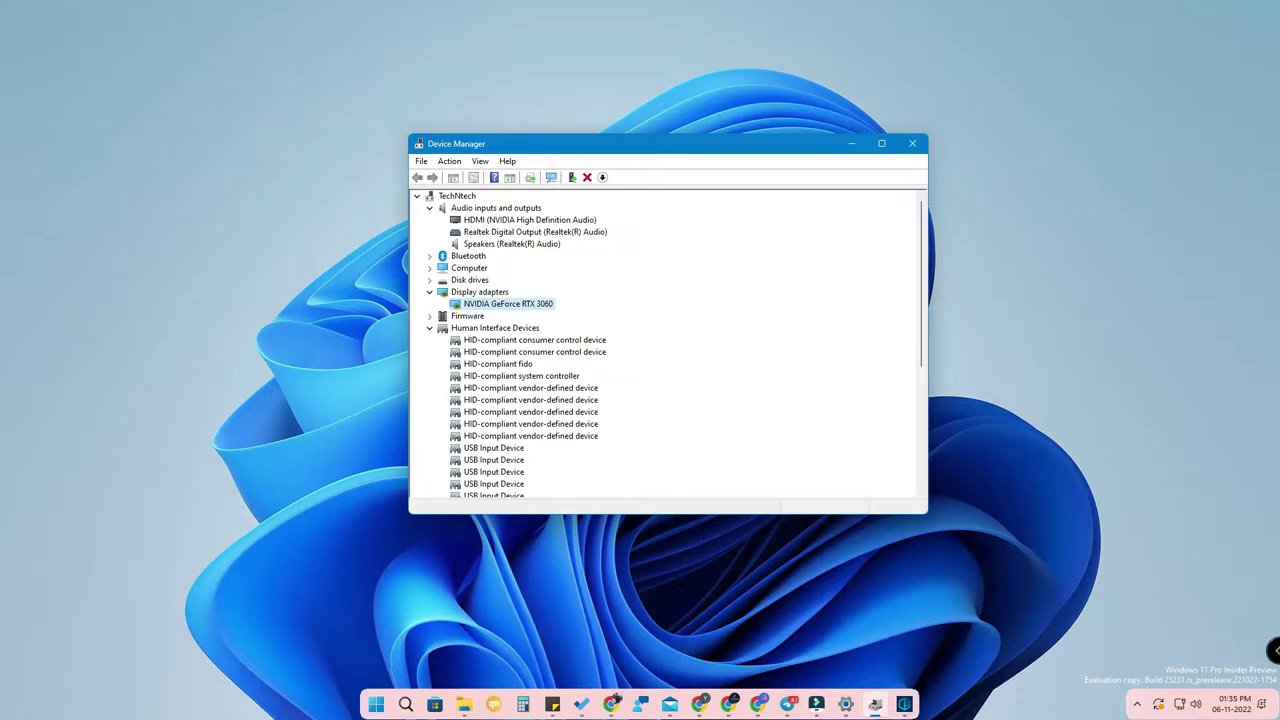
{"action": "left_click", "coordinate": [845, 704]}
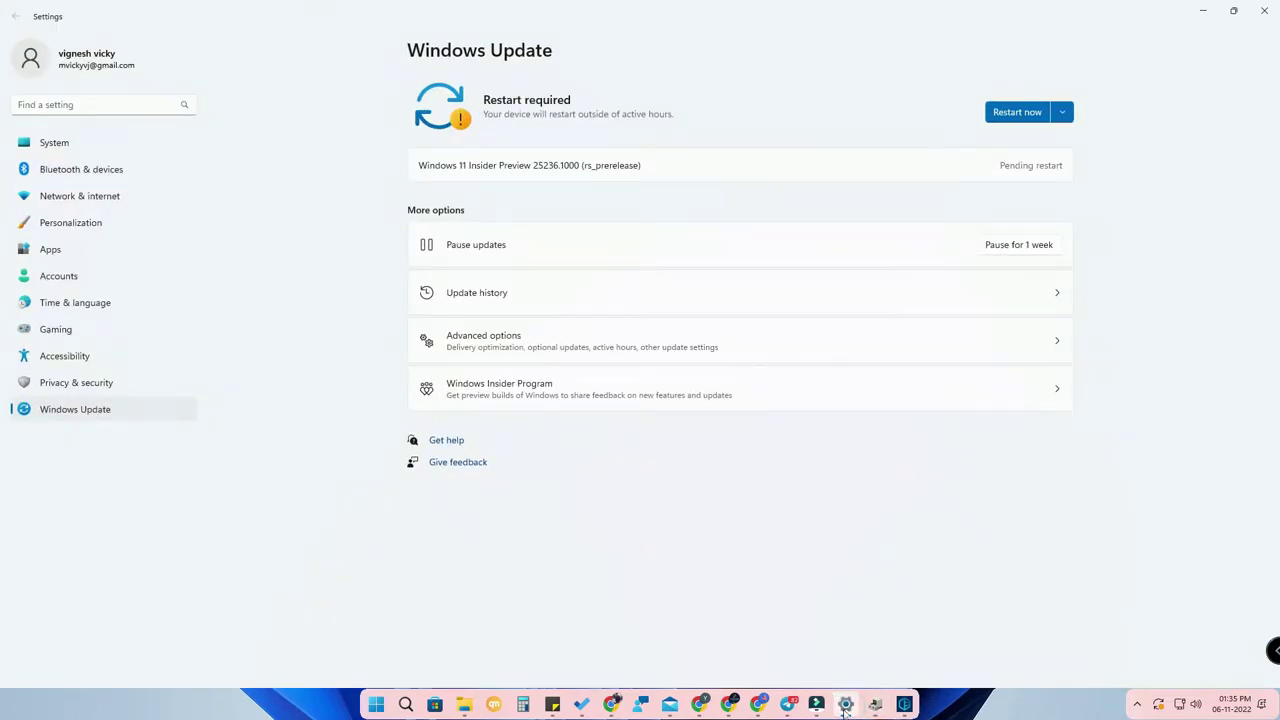
{"action": "left_click", "coordinate": [845, 704]}
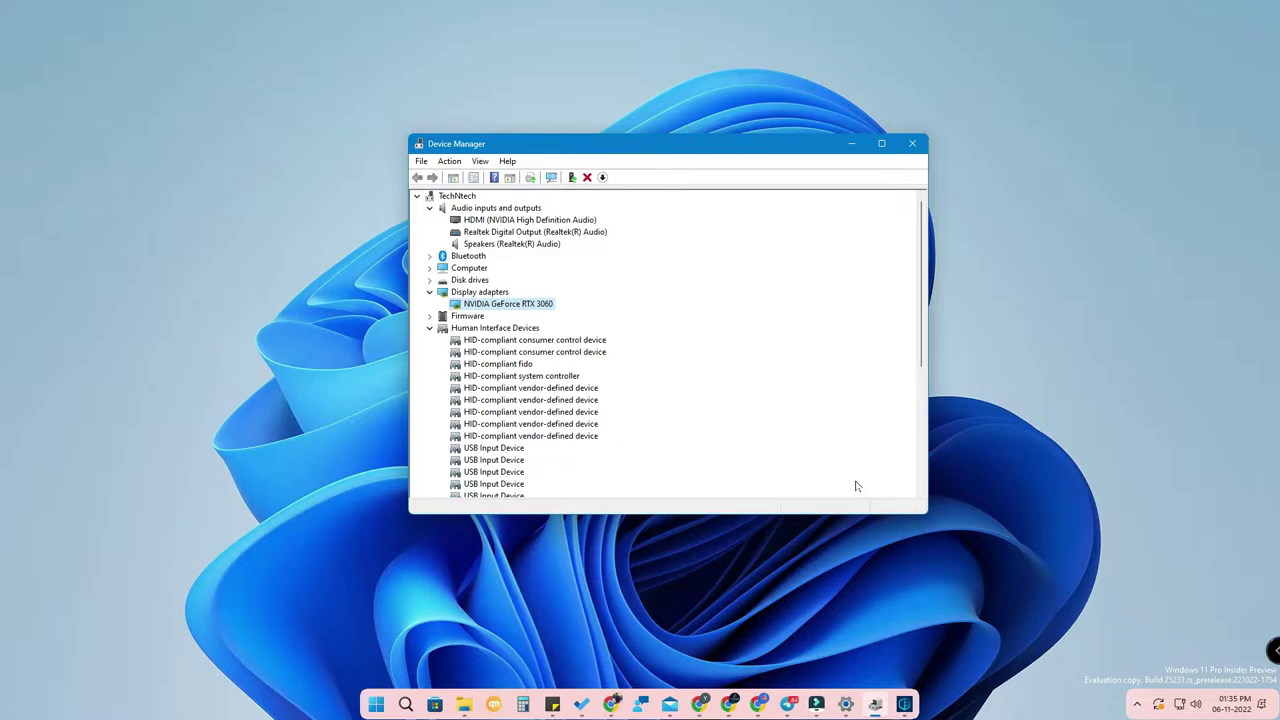
Switch to Driver Easy and move its window aside so it sits beside Device Manager
{"action": "left_click", "coordinate": [904, 705]}
{"action": "left_click", "coordinate": [904, 705]}
{"action": "left_click_drag", "start_coordinate": [766, 171], "coordinate": [896, 172]}
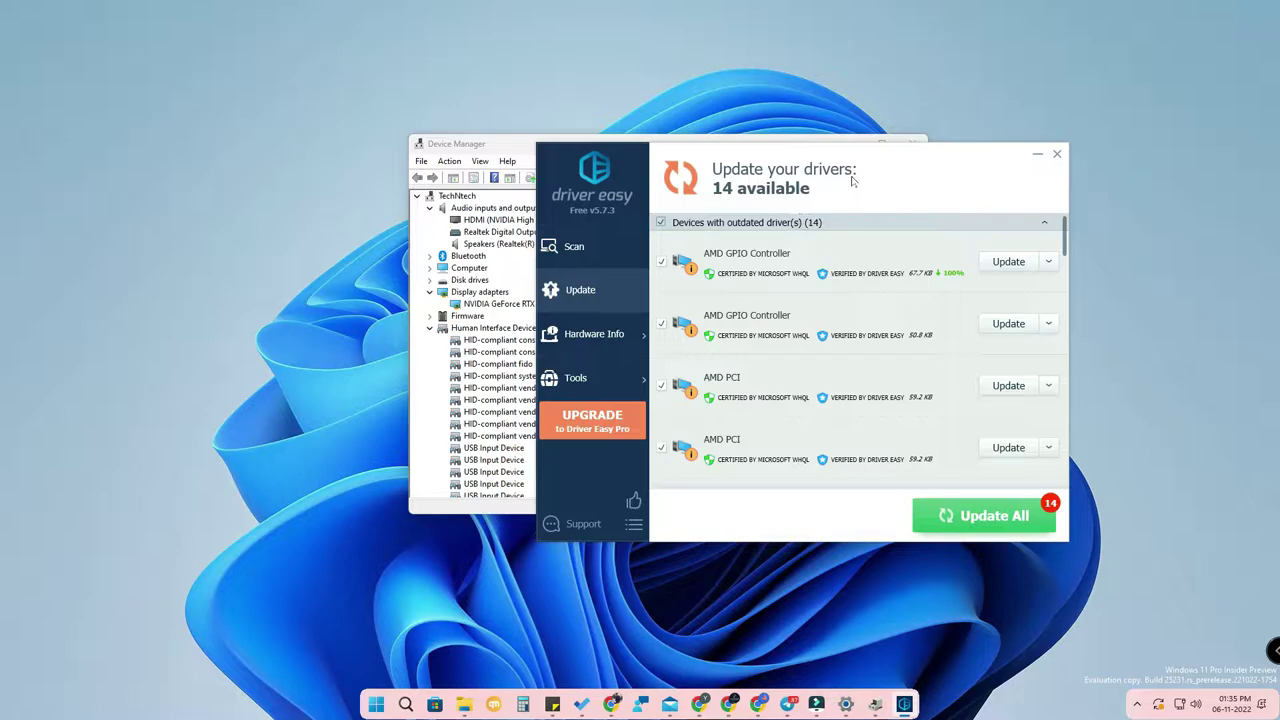
{"action": "left_click_drag", "start_coordinate": [854, 176], "coordinate": [920, 170]}
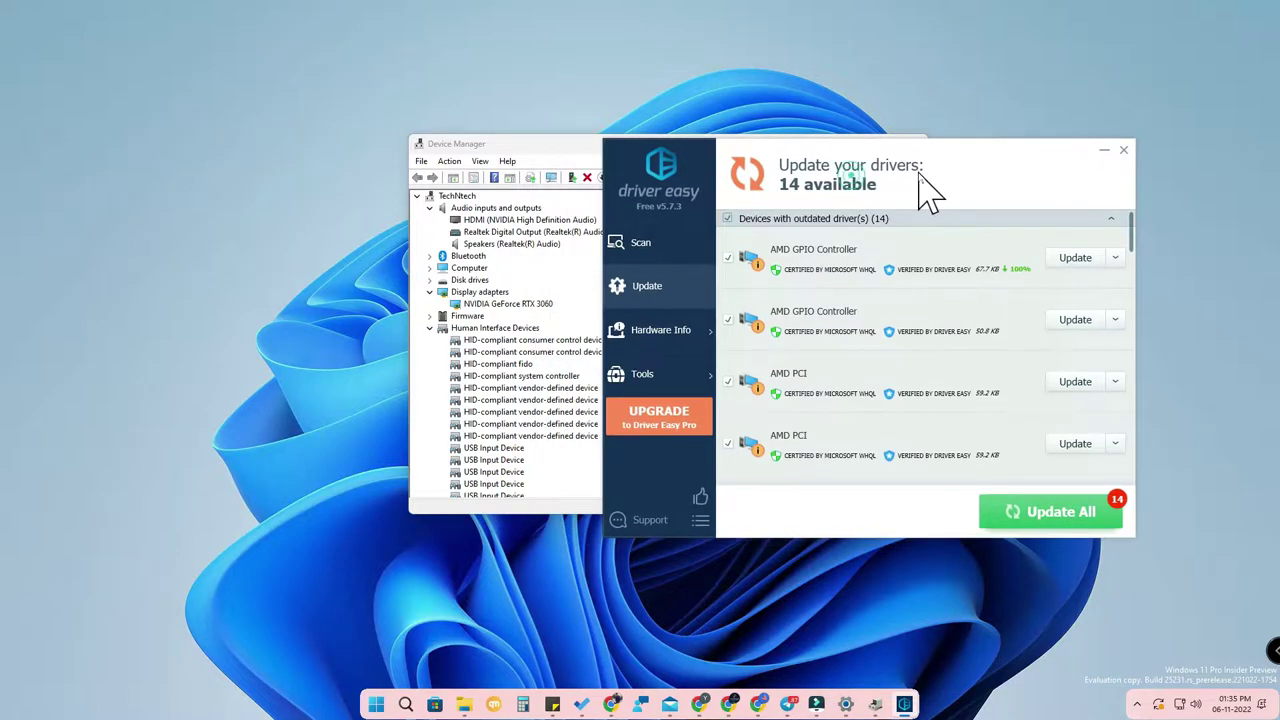
Get the Driver Easy free trial from drivereasy.com and install it with DriverEasy_Setup.exe
{"action": "left_click", "coordinate": [759, 705]}
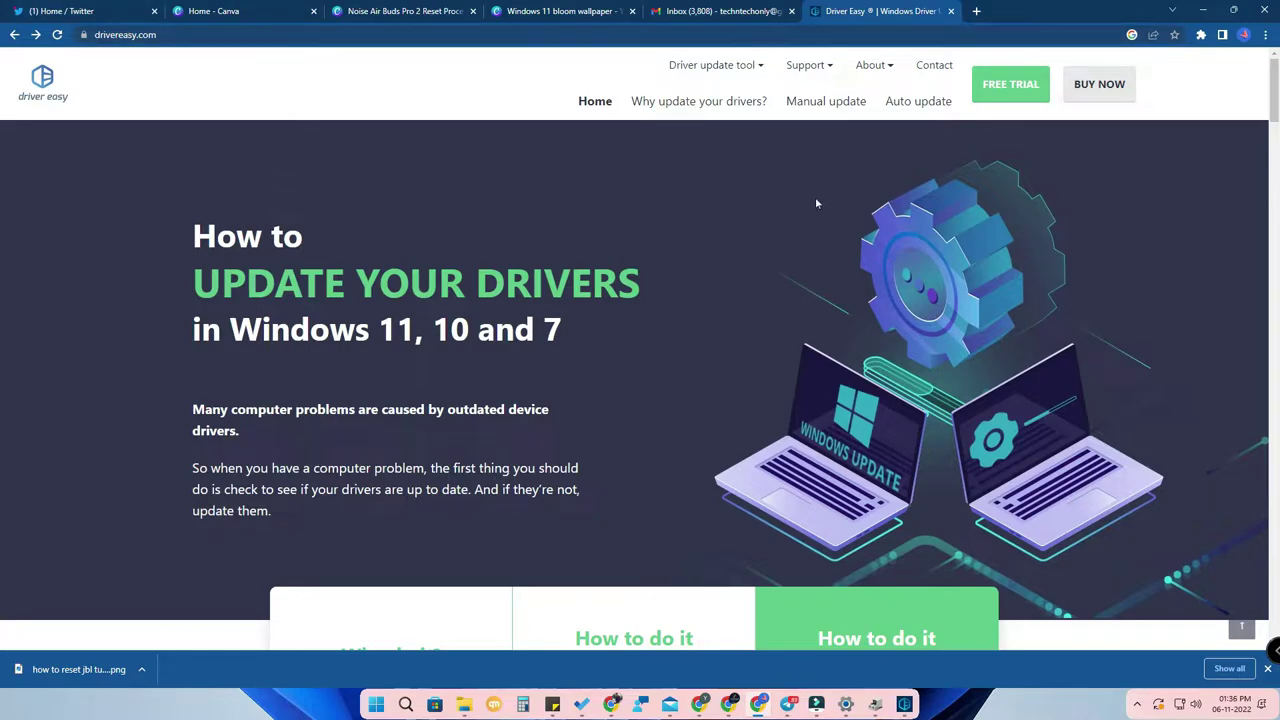
{"action": "left_click", "coordinate": [1007, 97]}
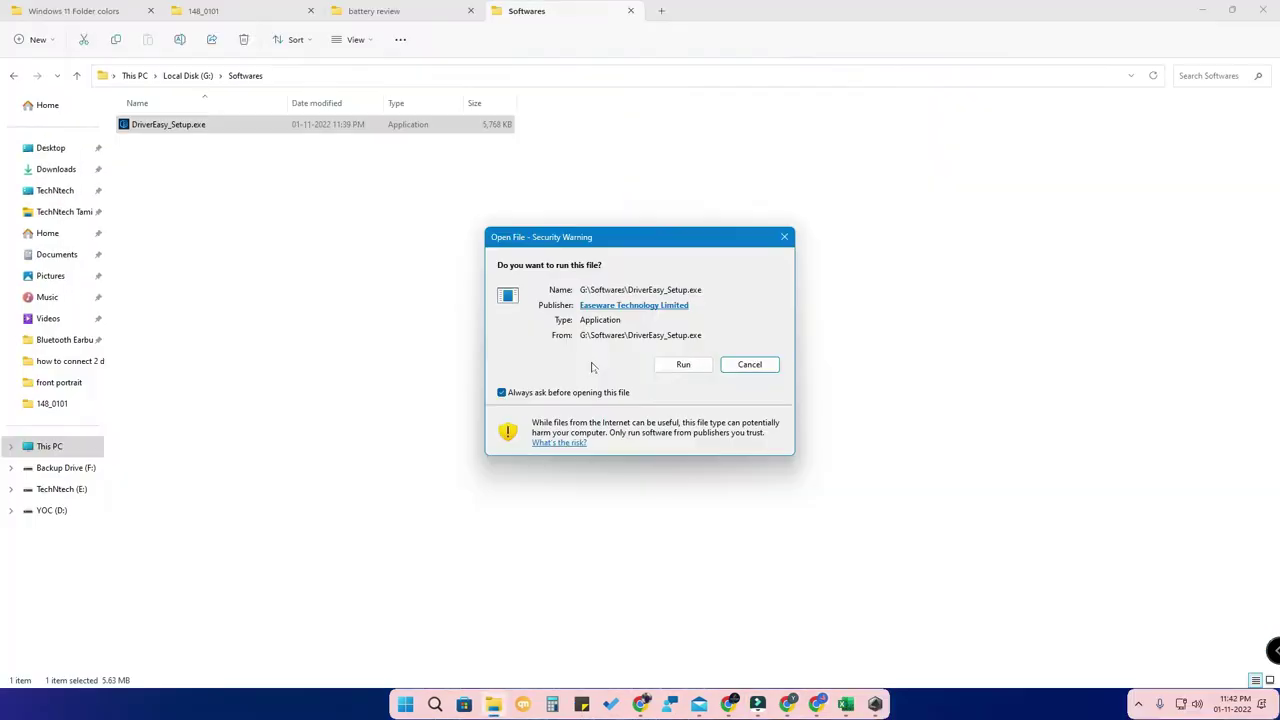
{"action": "left_click", "coordinate": [684, 364]}
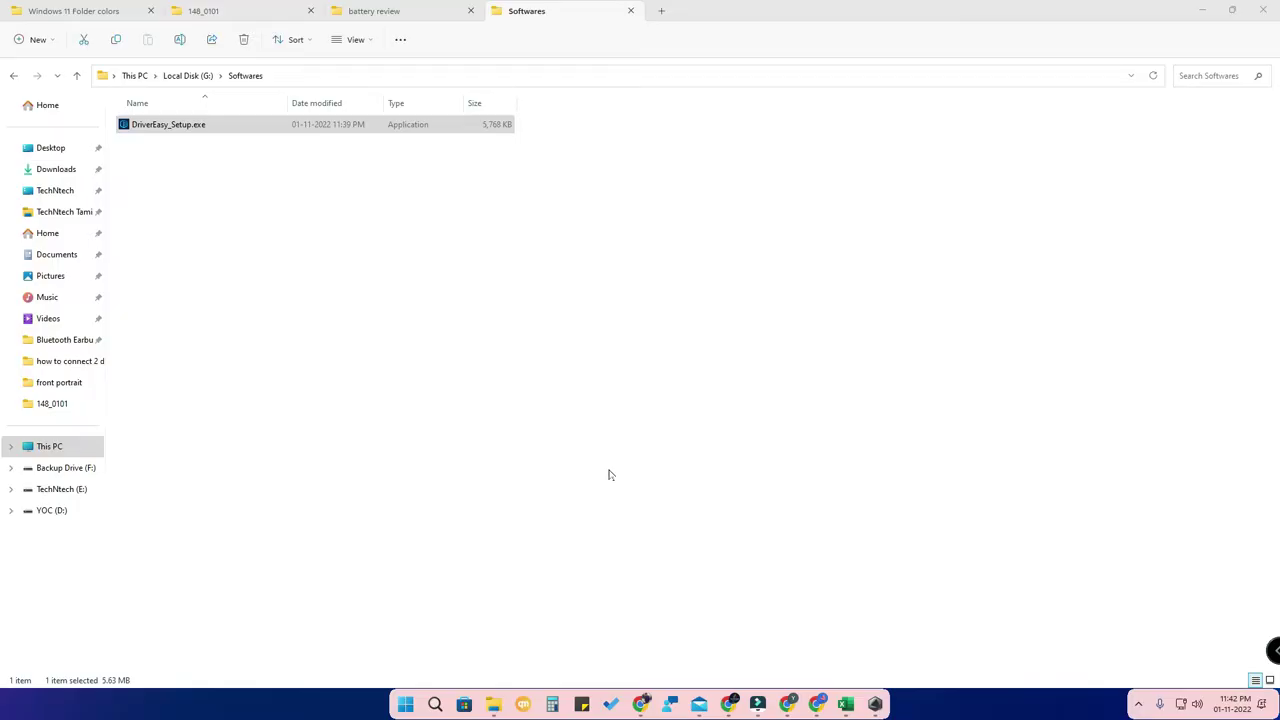
{"action": "left_click", "coordinate": [654, 383]}
{"action": "left_click", "coordinate": [655, 423]}
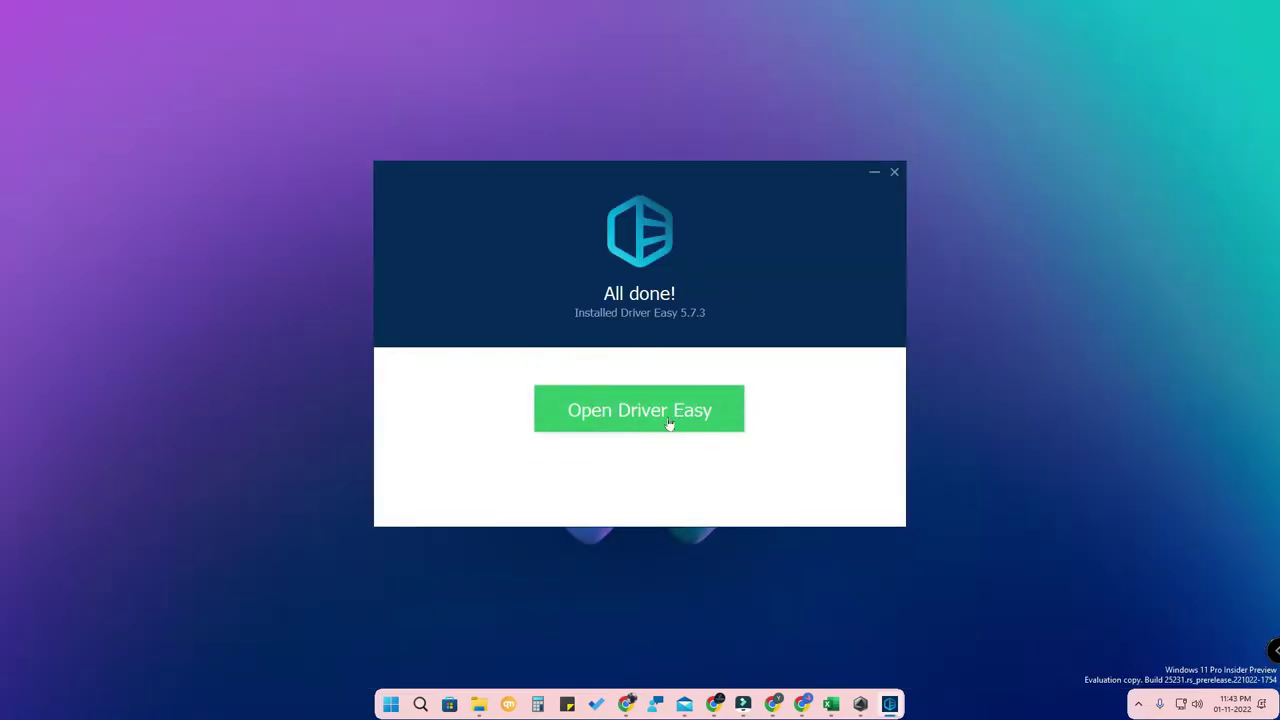
Launch the installed Driver Easy and scan the computer for outdated drivers
{"action": "left_click", "coordinate": [667, 421]}
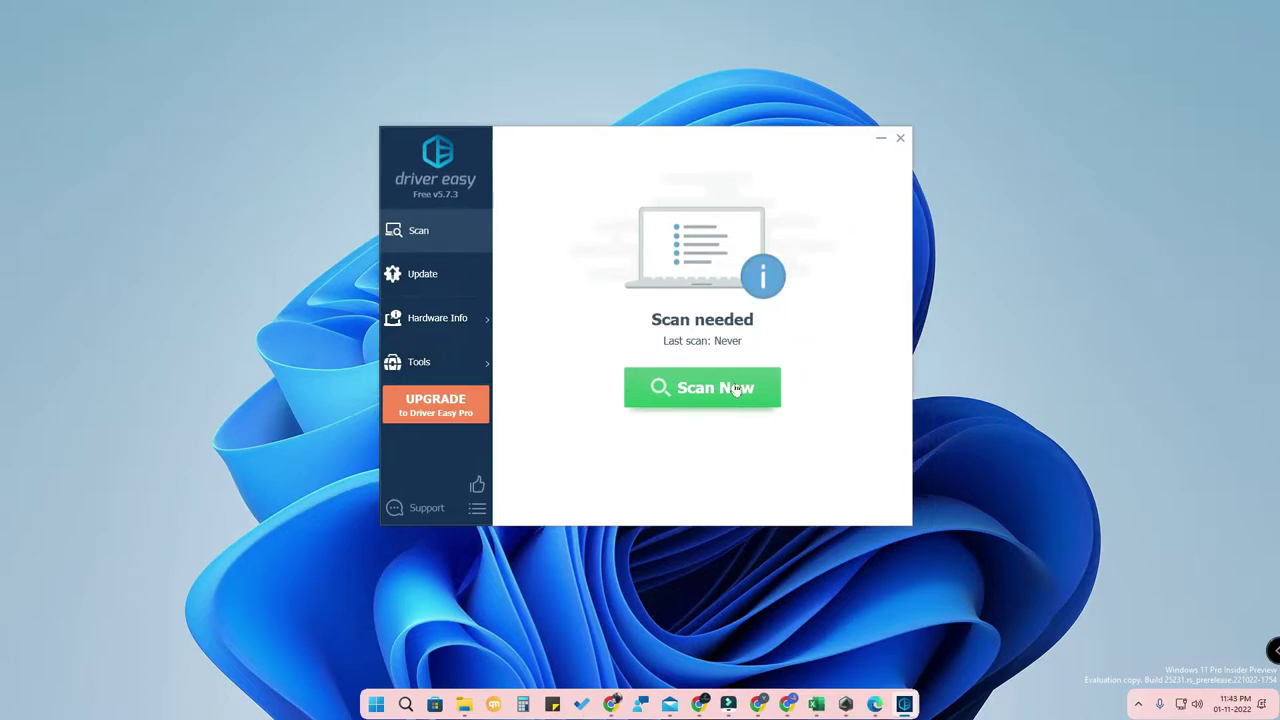
{"action": "left_click", "coordinate": [736, 390]}
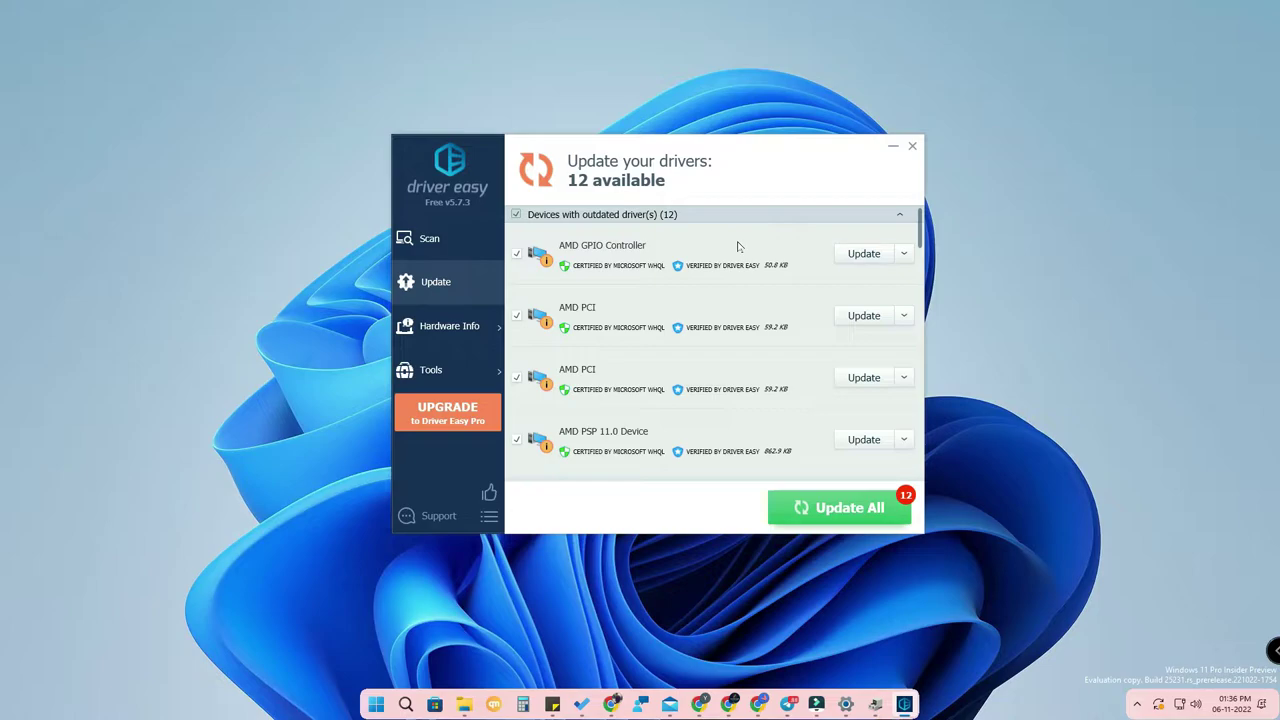
Review the outdated and up-to-date drivers in the scan results, and dismiss the Driver Easy Pro offer
{"action": "scroll", "coordinate": [738, 247], "scroll_direction": "down", "scroll_amount": 5}
{"action": "scroll", "coordinate": [720, 250], "scroll_direction": "down", "scroll_amount": 3}
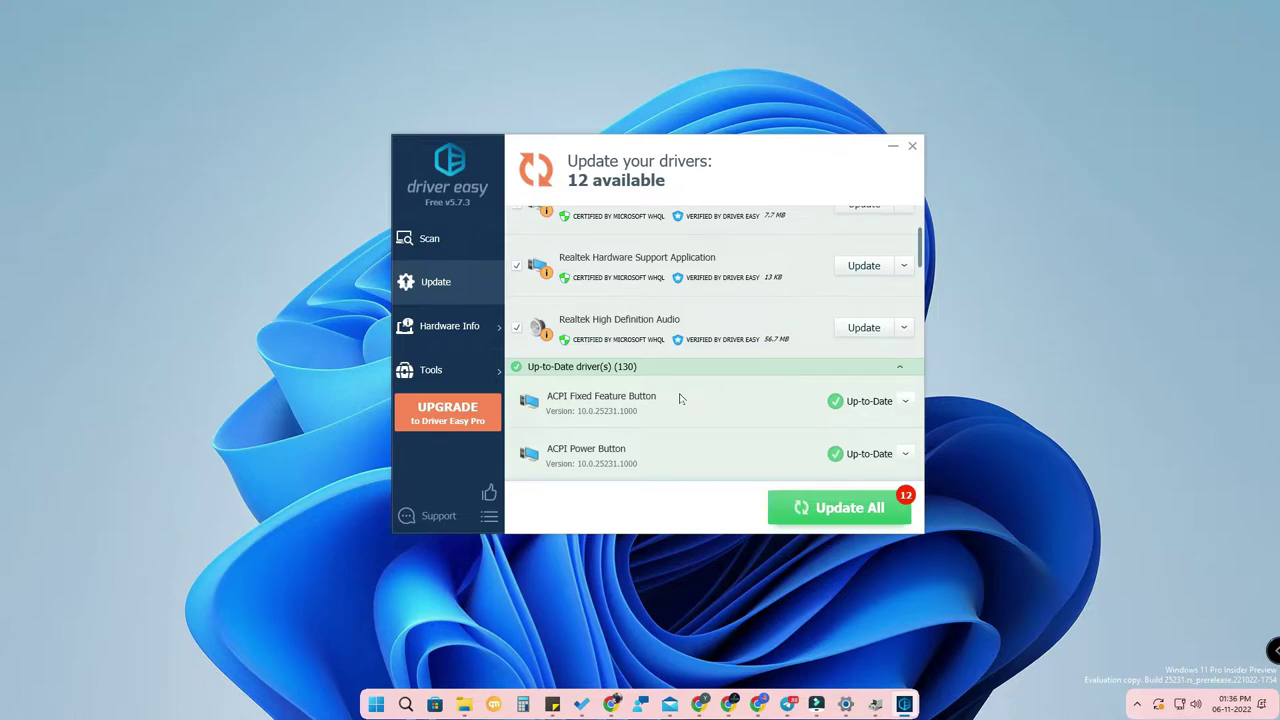
{"action": "left_click", "coordinate": [479, 282]}
{"action": "scroll", "coordinate": [668, 356], "scroll_direction": "up", "scroll_amount": 2}
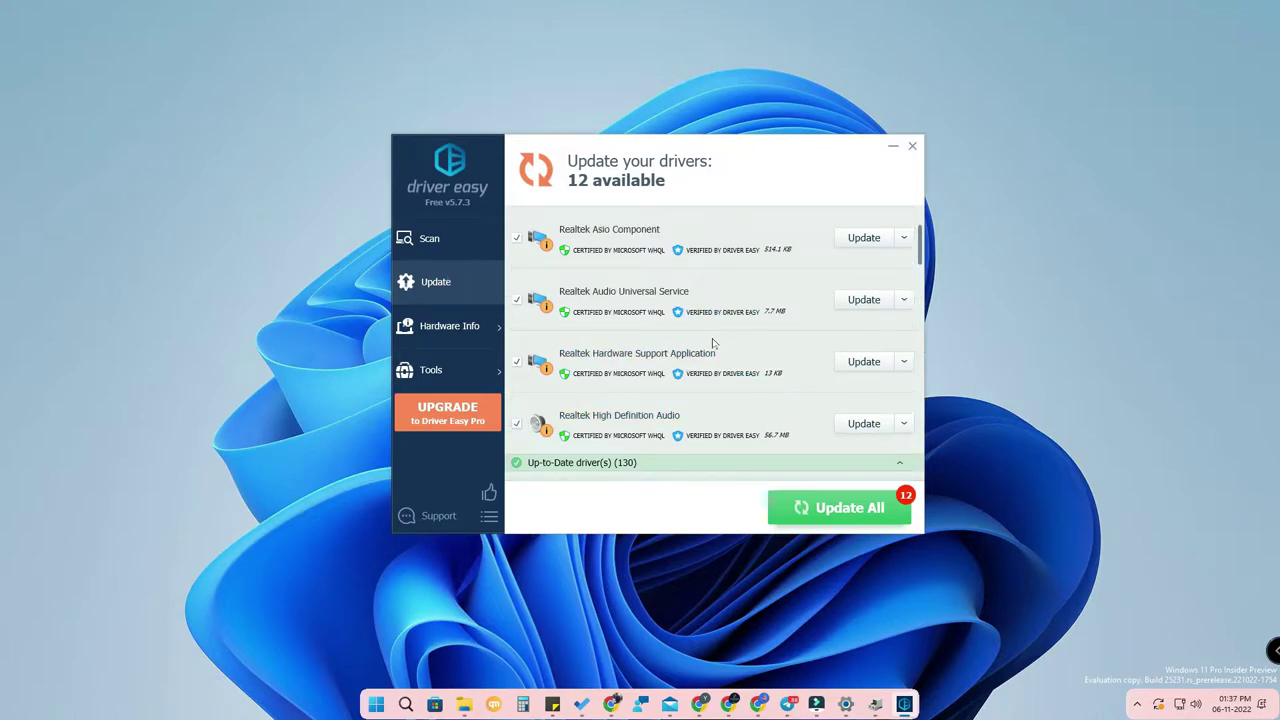
{"action": "scroll", "coordinate": [750, 330], "scroll_direction": "up", "scroll_amount": 5}
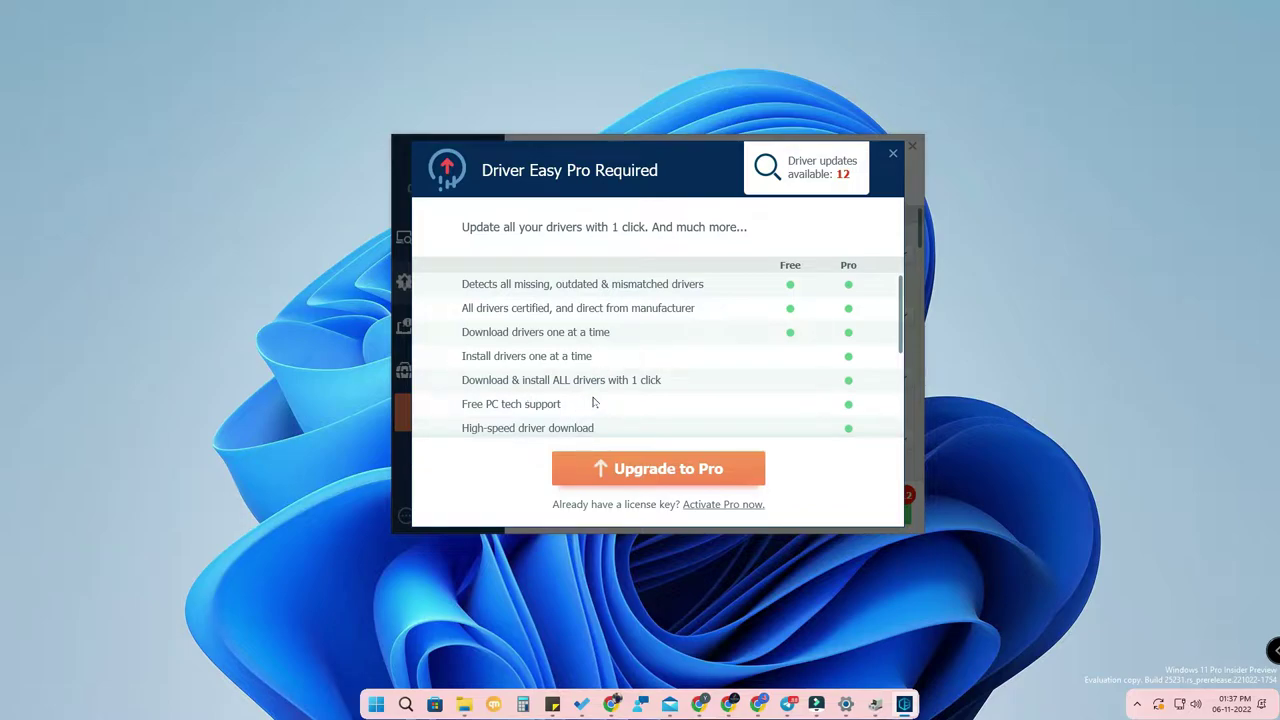
{"action": "left_click", "coordinate": [892, 163]}
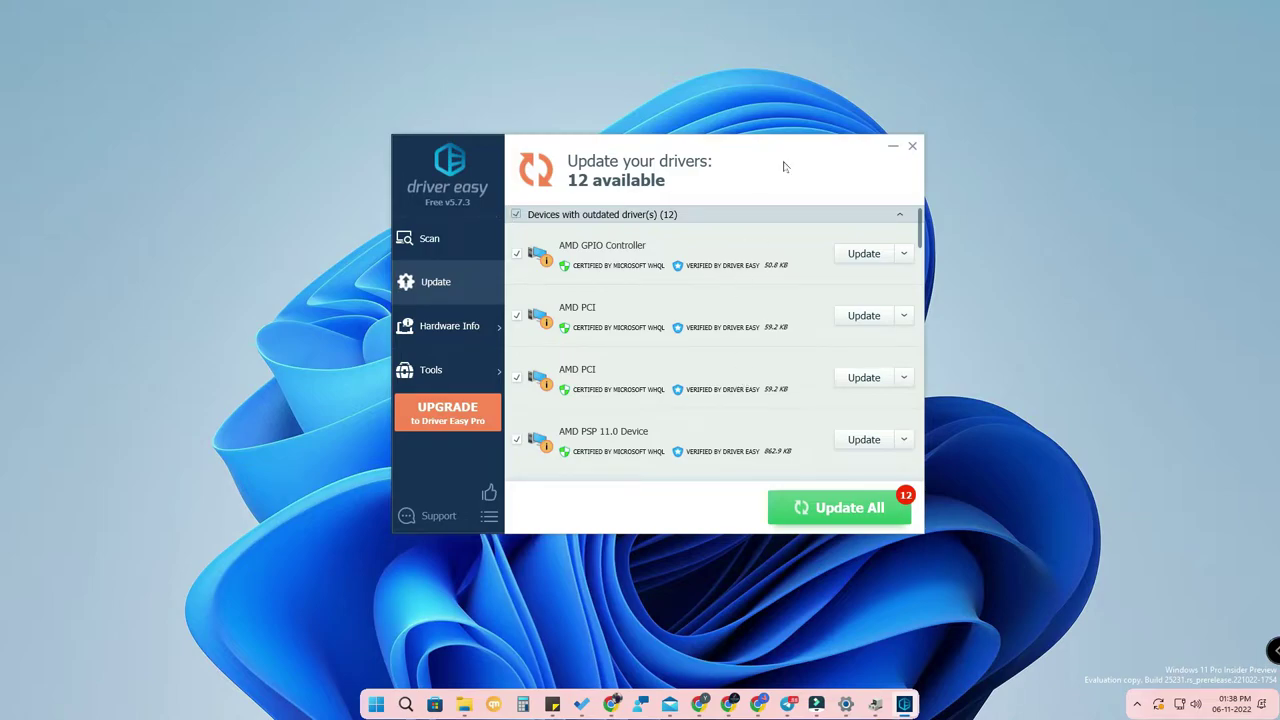
Arrange the Driver Easy window and Device Manager side by side on the desktop
{"action": "left_click_drag", "start_coordinate": [783, 154], "coordinate": [778, 147]}
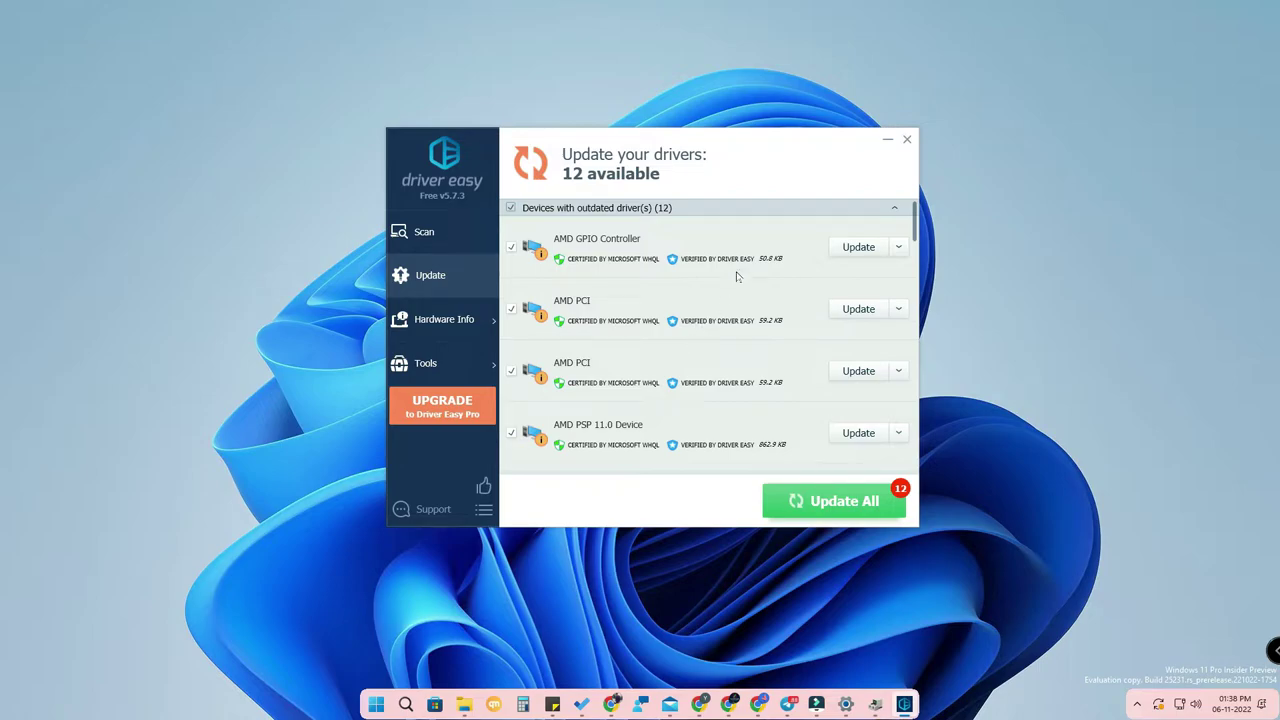
{"action": "left_click_drag", "start_coordinate": [771, 163], "coordinate": [895, 160]}
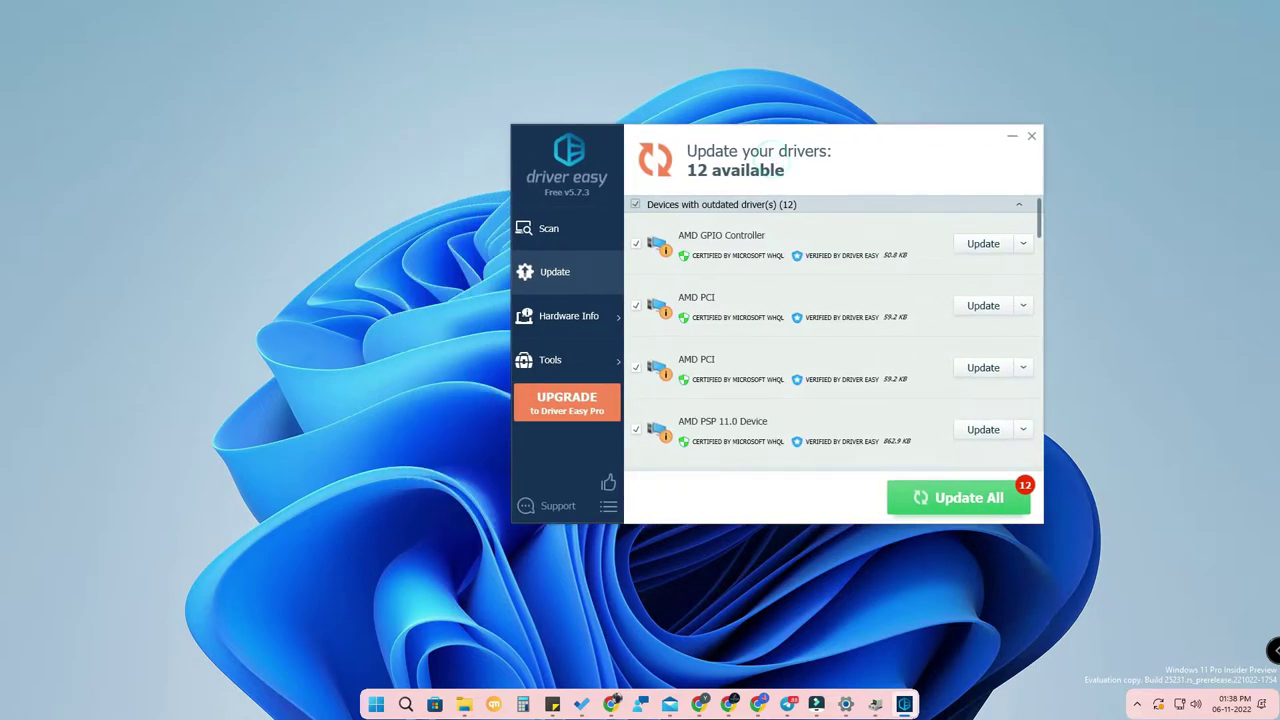
{"action": "left_click", "coordinate": [875, 704]}
{"action": "left_click_drag", "start_coordinate": [717, 153], "coordinate": [489, 143]}
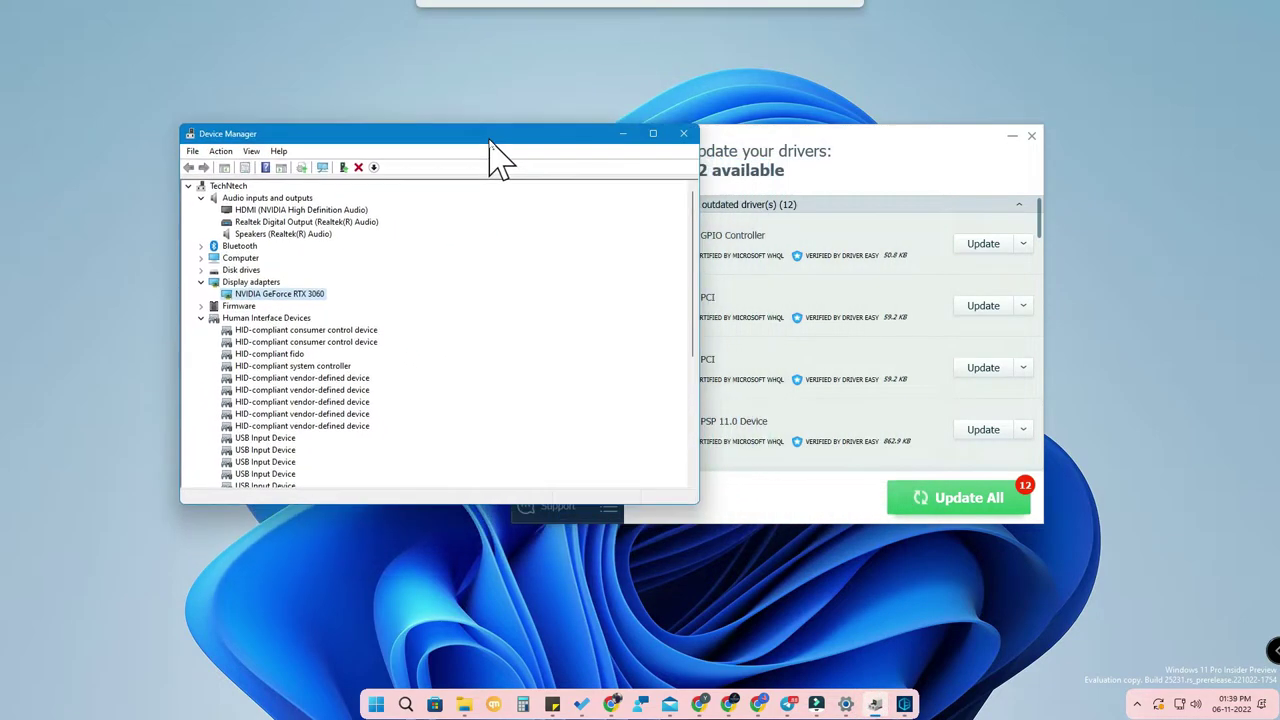
Search automatically for an updated NVIDIA GeForce RTX 3060 driver from Device Manager, and close the result
{"action": "right_click", "coordinate": [296, 294]}
{"action": "left_click", "coordinate": [372, 302]}
{"action": "left_click", "coordinate": [361, 304]}
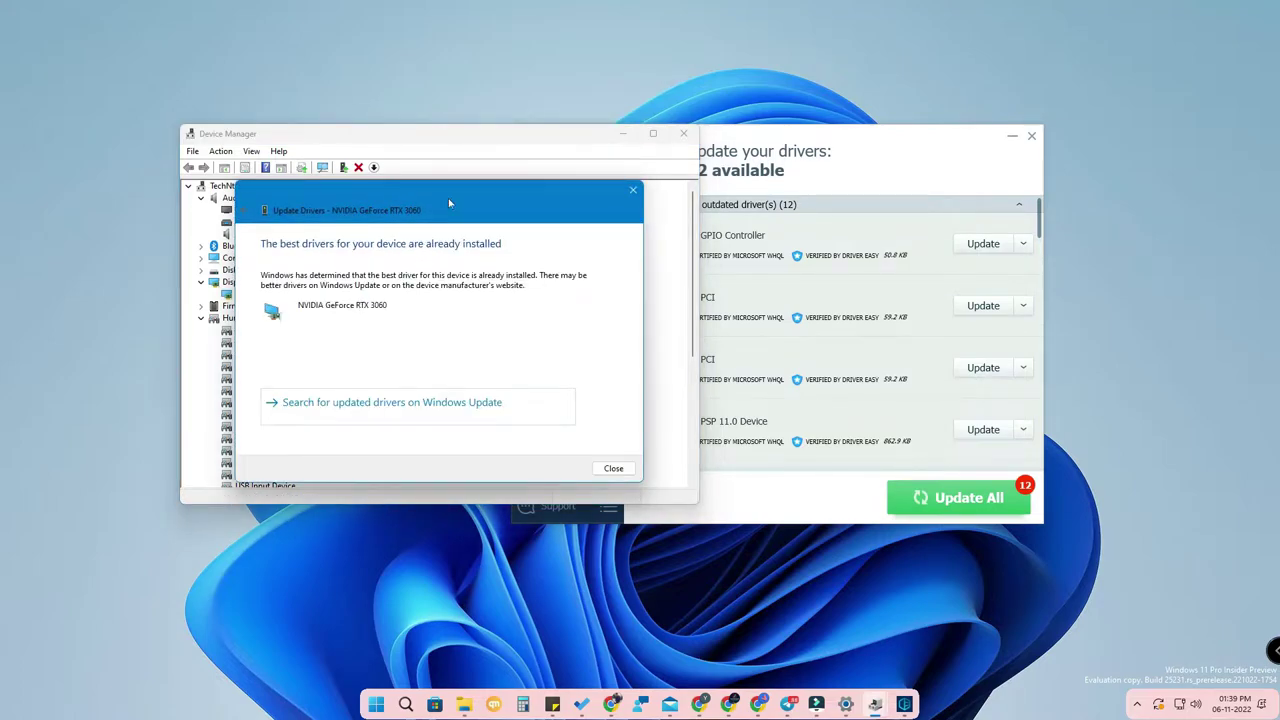
{"action": "left_click_drag", "start_coordinate": [452, 221], "coordinate": [480, 223]}
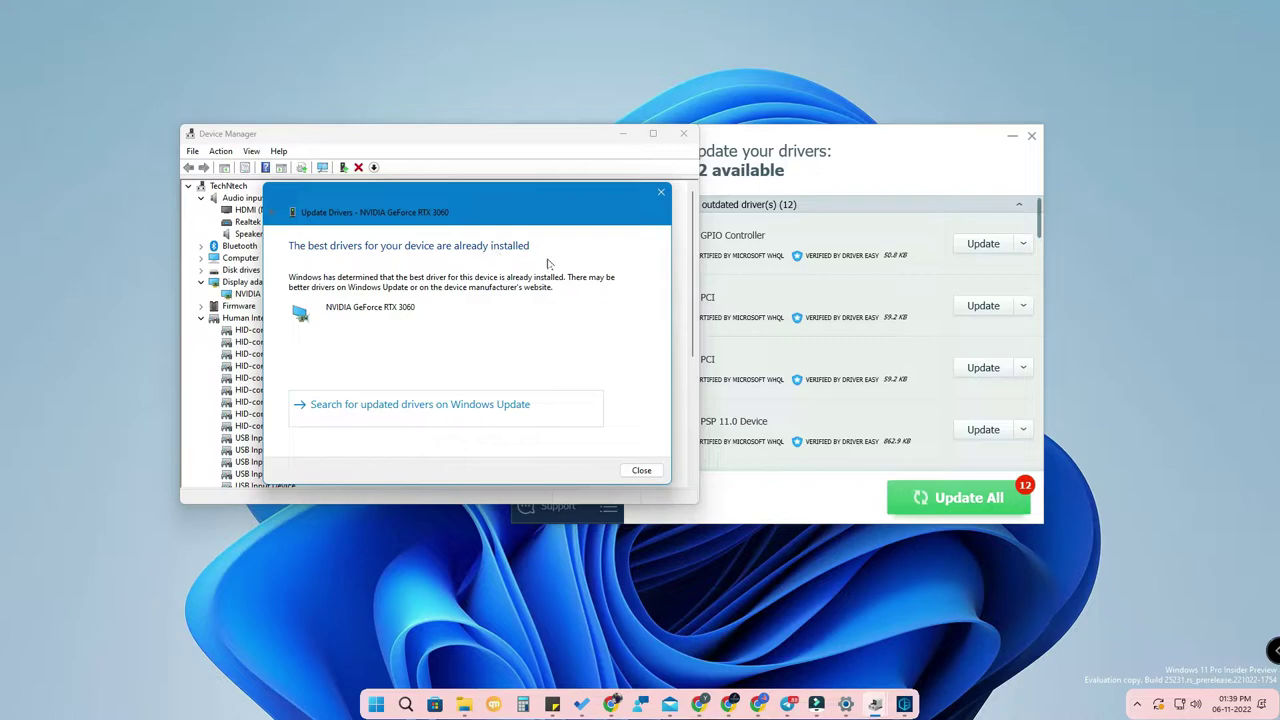
{"action": "left_click", "coordinate": [655, 474]}
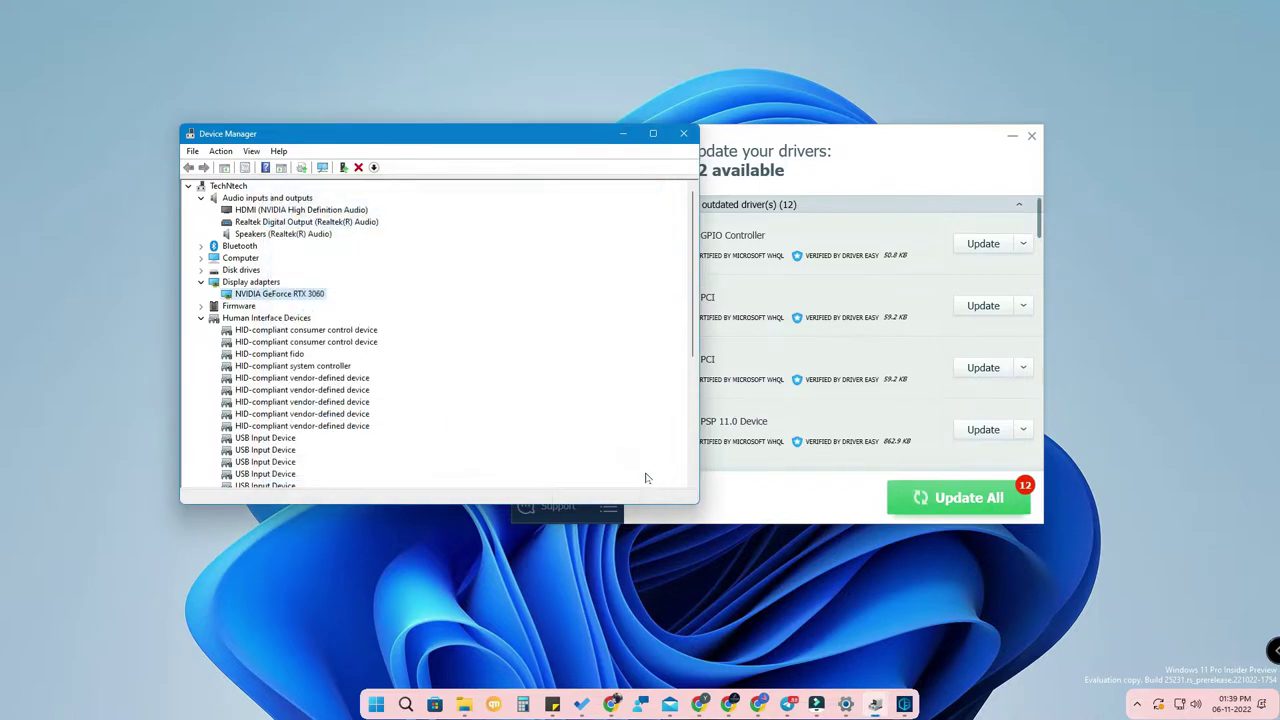
Show the driver information in the NVIDIA GeForce RTX 3060 properties and place the dialog over Device Manager
{"action": "right_click", "coordinate": [299, 299]}
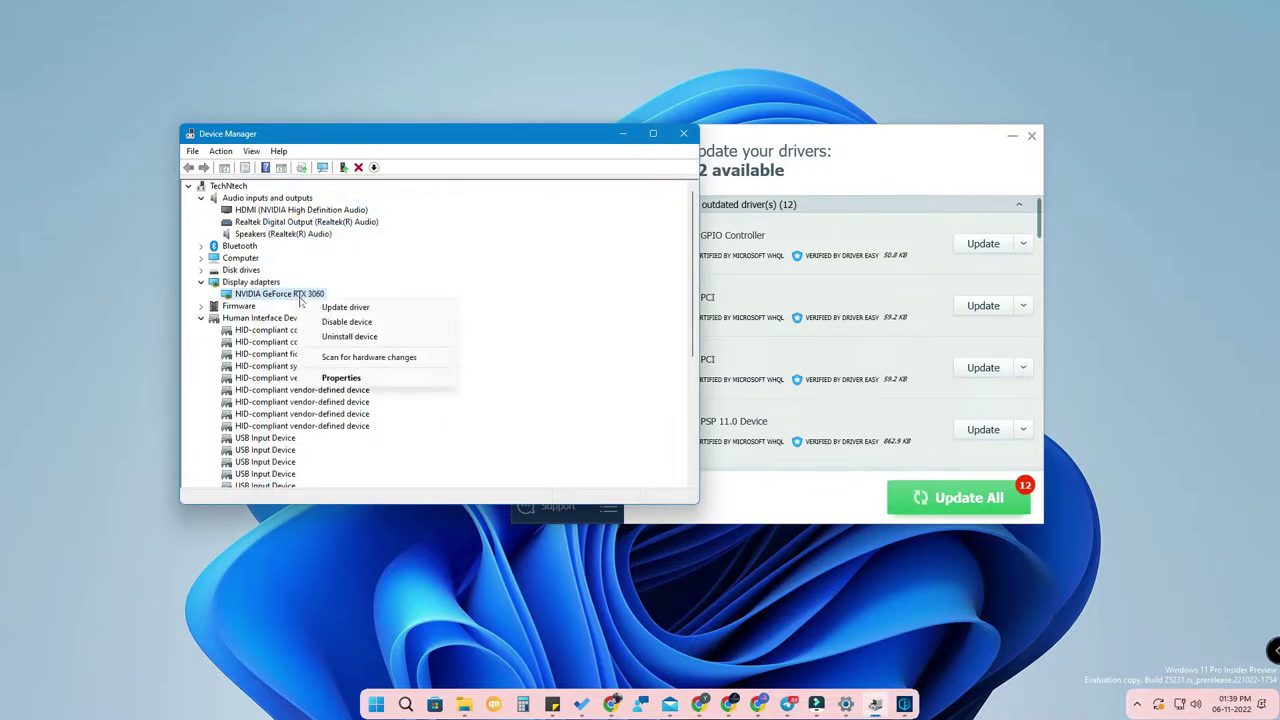
{"action": "left_click", "coordinate": [360, 378]}
{"action": "left_click", "coordinate": [157, 190]}
{"action": "left_click_drag", "start_coordinate": [252, 170], "coordinate": [409, 180]}
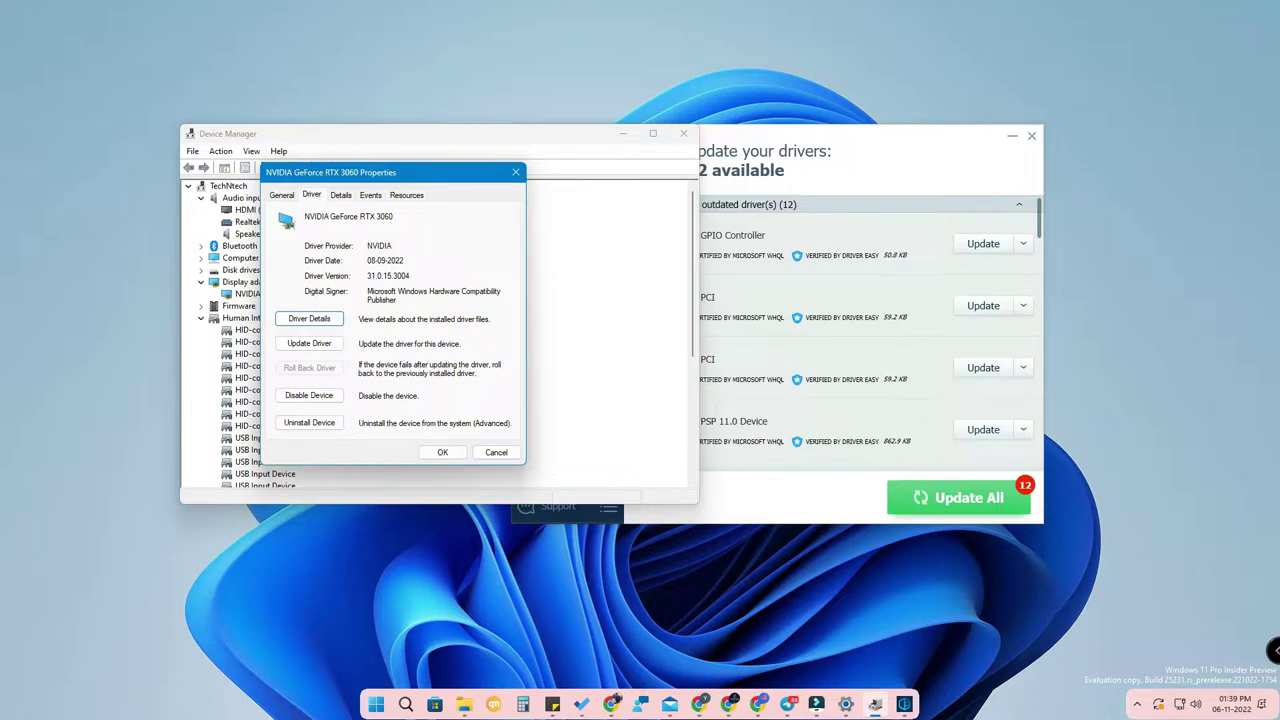
Find NVIDIA GeForce RTX 3060 in Driver Easy's outdated list and compare its current and available driver in the update details
{"action": "left_click_drag", "start_coordinate": [944, 160], "coordinate": [1000, 157]}
{"action": "scroll", "coordinate": [843, 345], "scroll_direction": "down", "scroll_amount": 2}
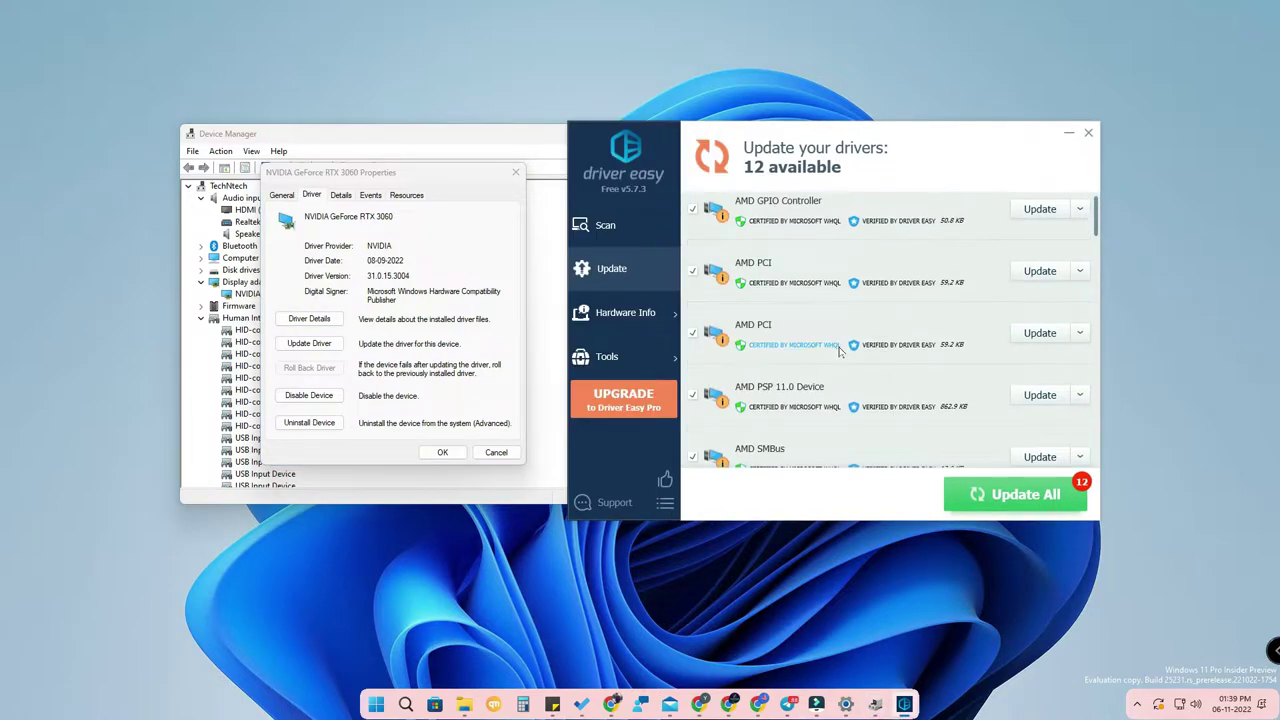
{"action": "scroll", "coordinate": [840, 350], "scroll_direction": "down", "scroll_amount": 3}
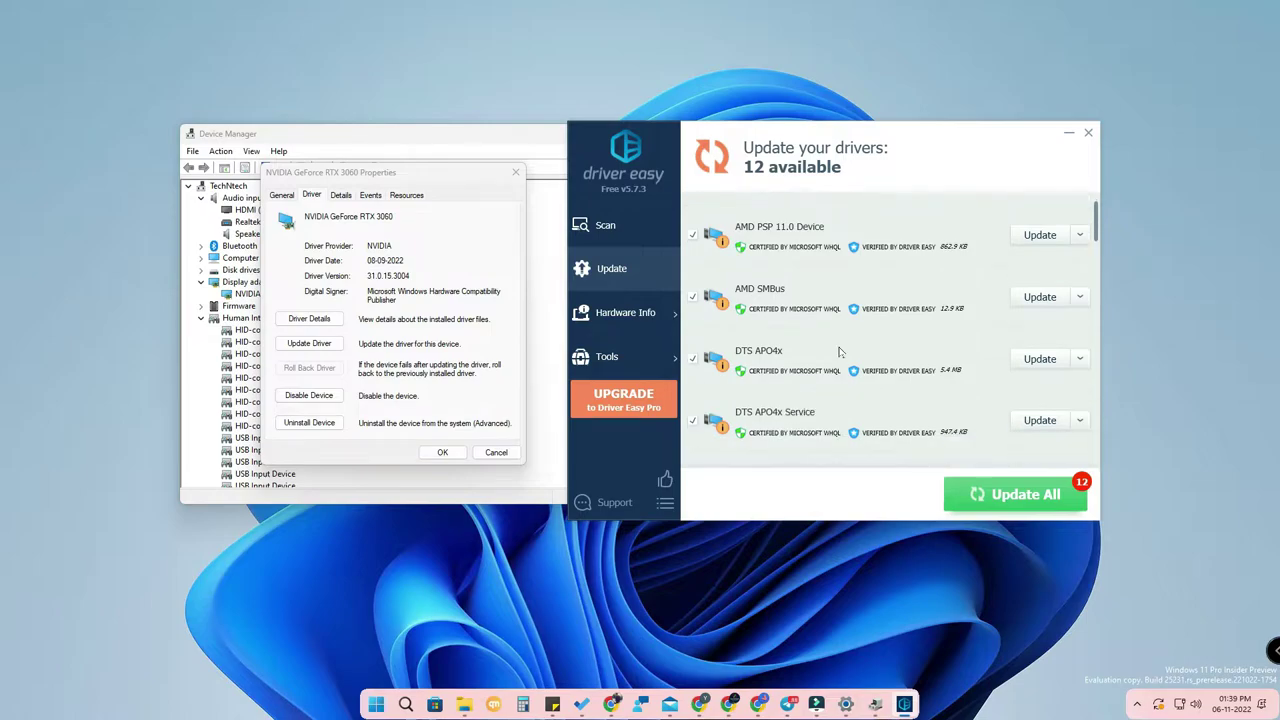
{"action": "scroll", "coordinate": [840, 350], "scroll_direction": "down", "scroll_amount": 1}
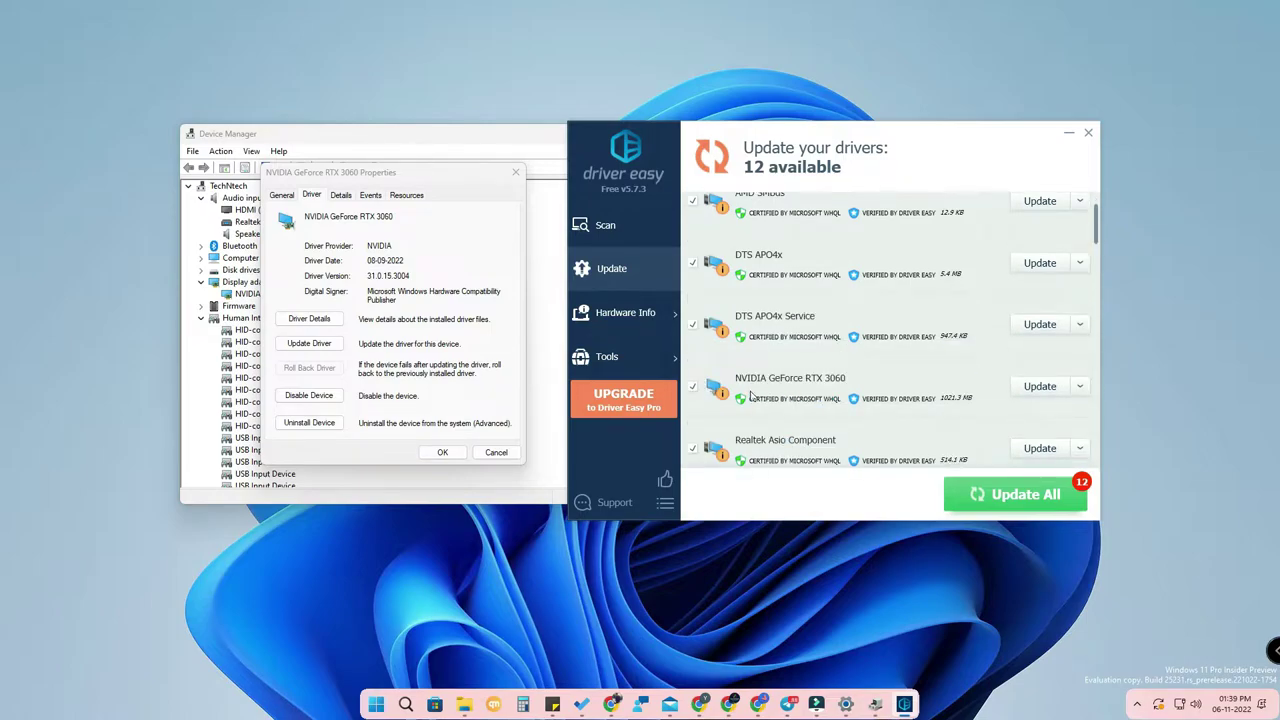
{"action": "left_click", "coordinate": [811, 379]}
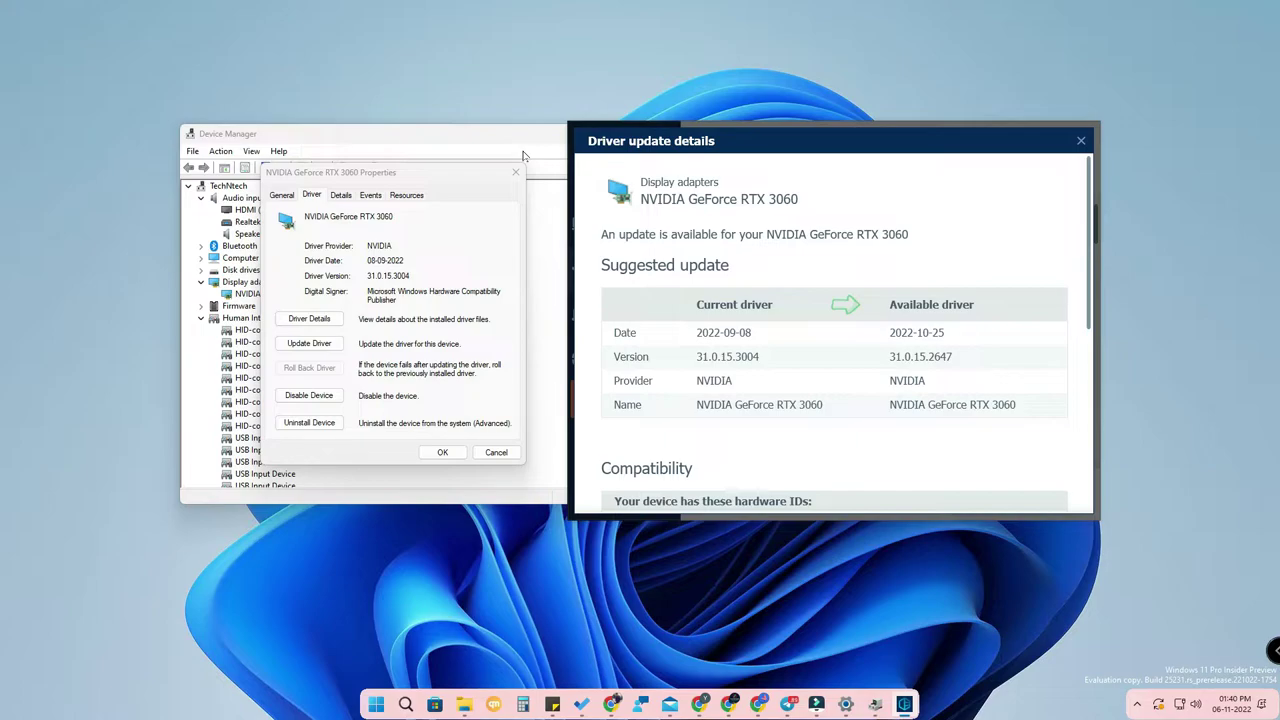
{"action": "key", "text": "Escape"}
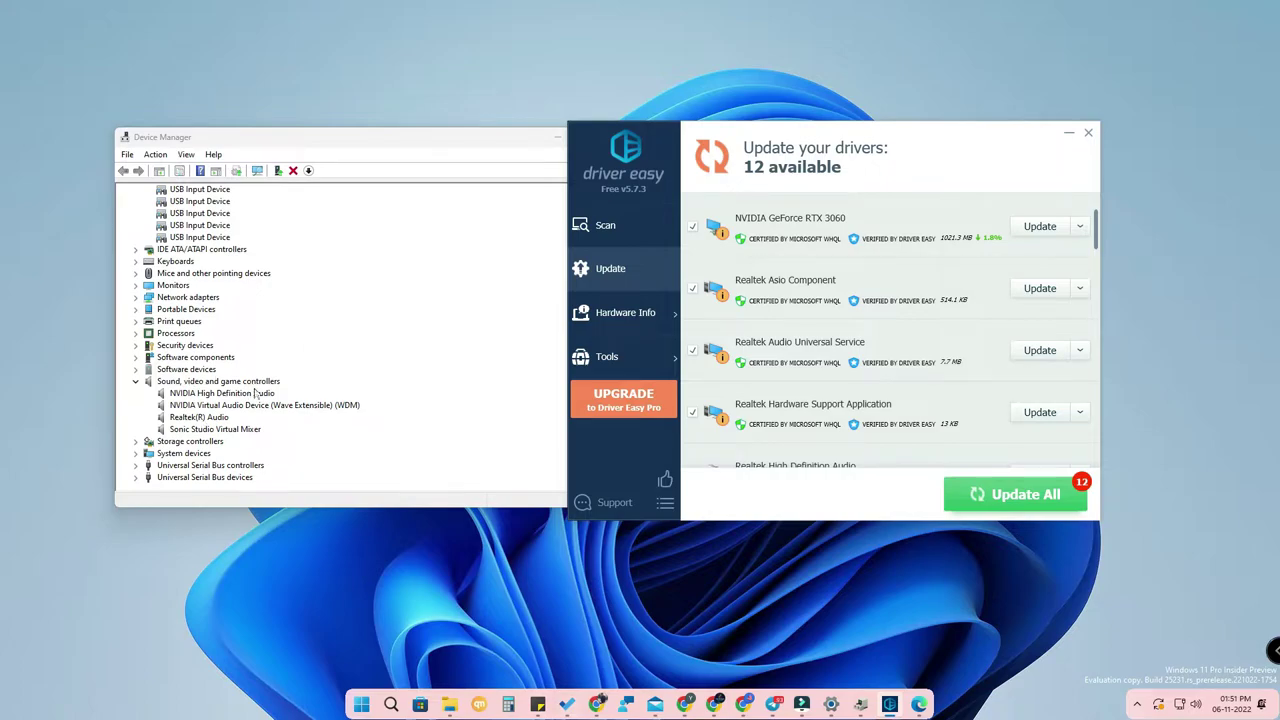
Show the Realtek(R) Audio driver information in Device Manager and search automatically for an updated driver
{"action": "double_click", "coordinate": [211, 417]}
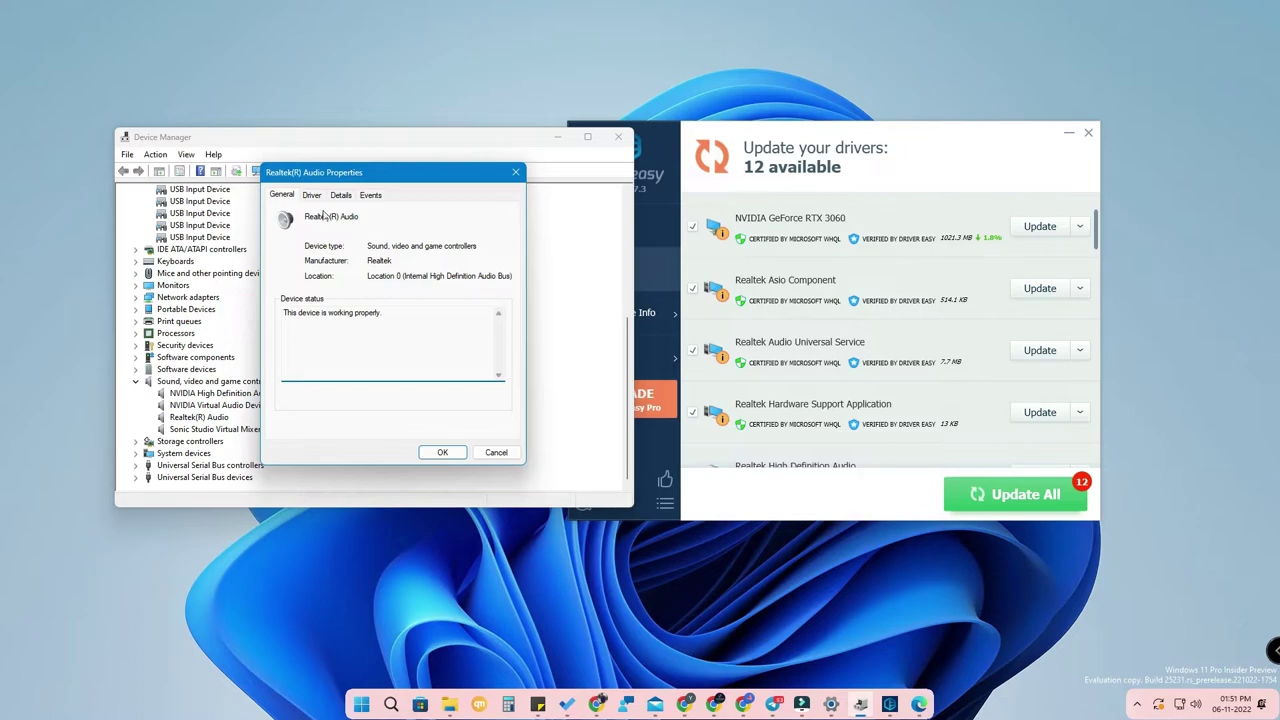
{"action": "left_click", "coordinate": [310, 195]}
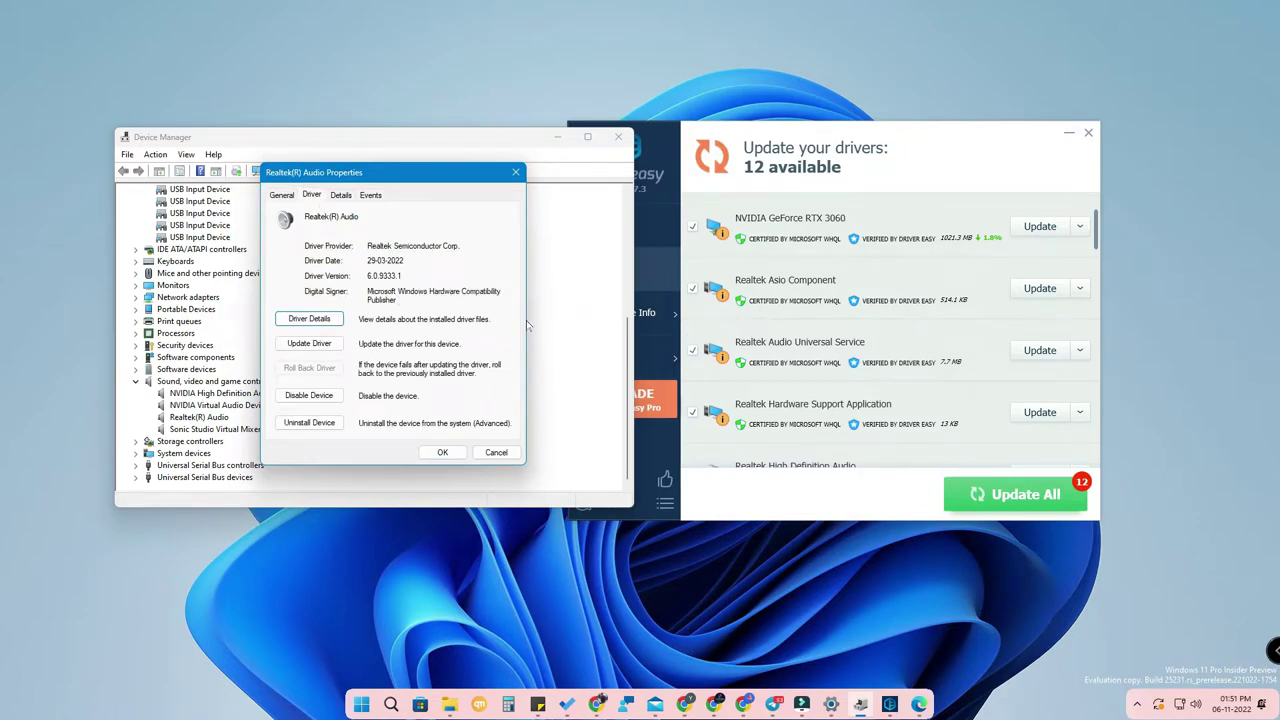
{"action": "left_click", "coordinate": [309, 343]}
{"action": "left_click", "coordinate": [333, 283]}
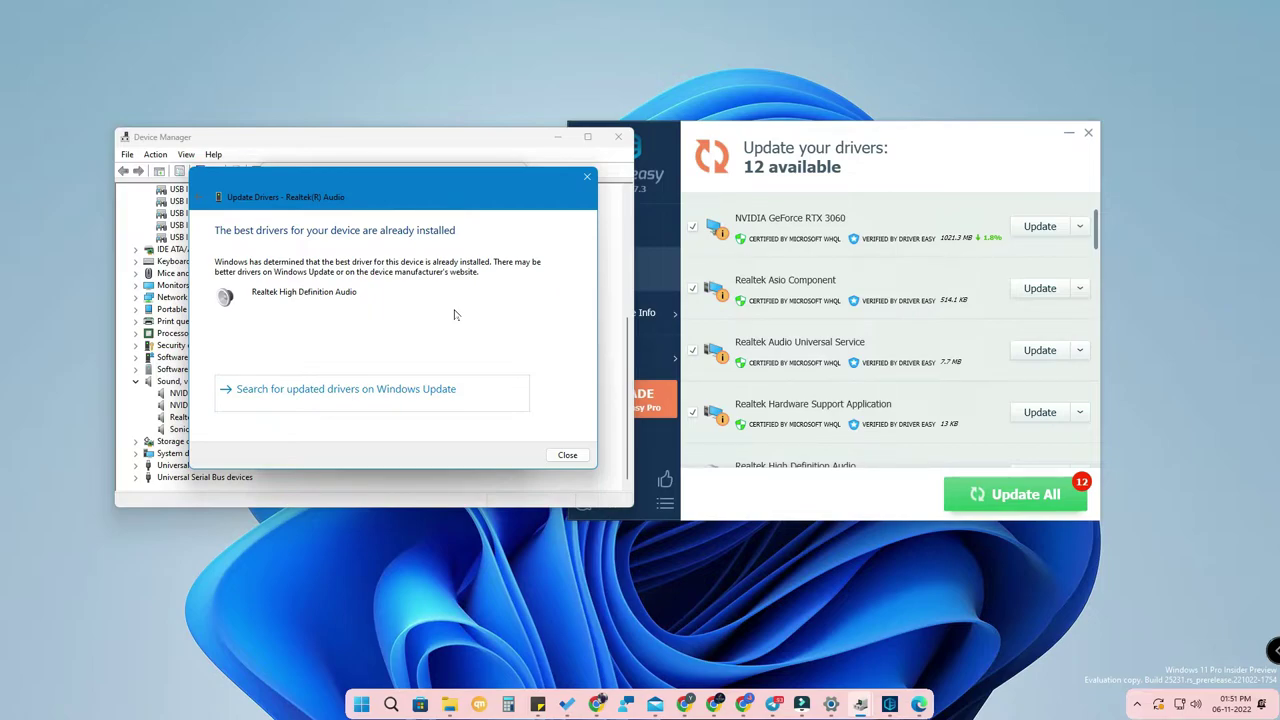
{"action": "left_click", "coordinate": [587, 177]}
Place Driver Easy beside Device Manager and compare the current and available Realtek High Definition Audio driver in the update details
{"action": "left_click_drag", "start_coordinate": [893, 133], "coordinate": [955, 126]}
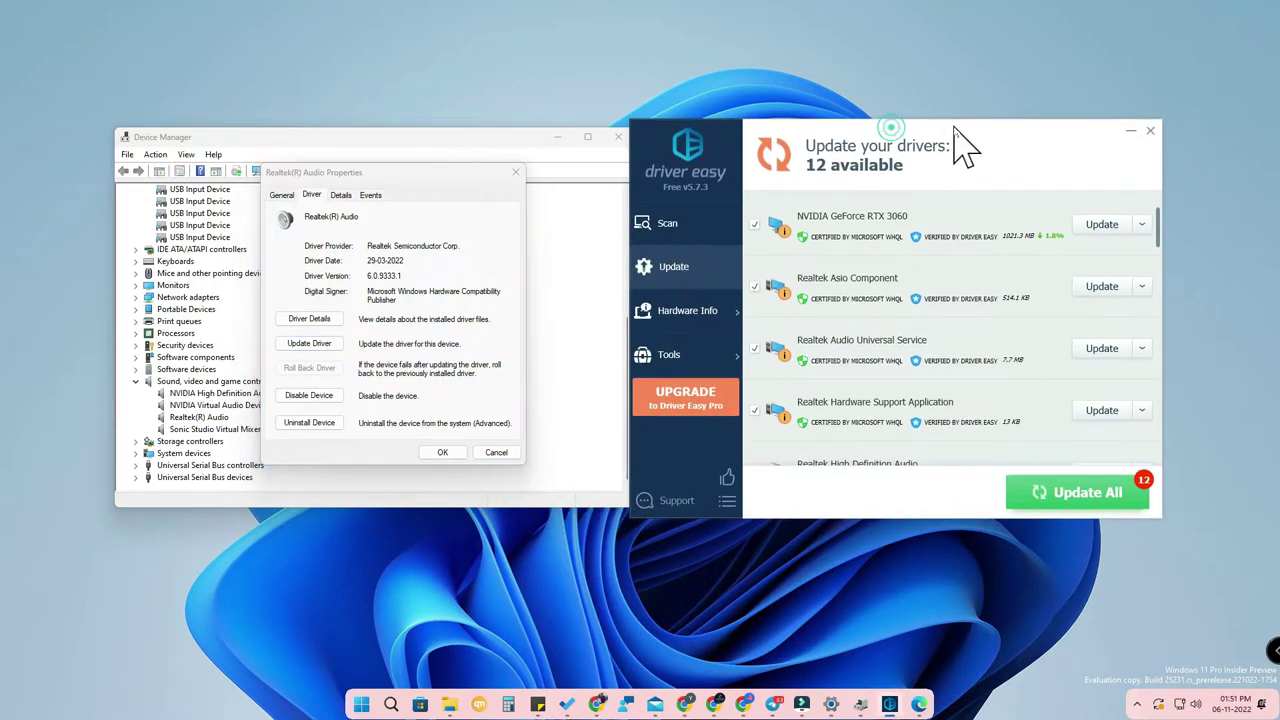
{"action": "scroll", "coordinate": [905, 398], "scroll_direction": "down", "scroll_amount": 1}
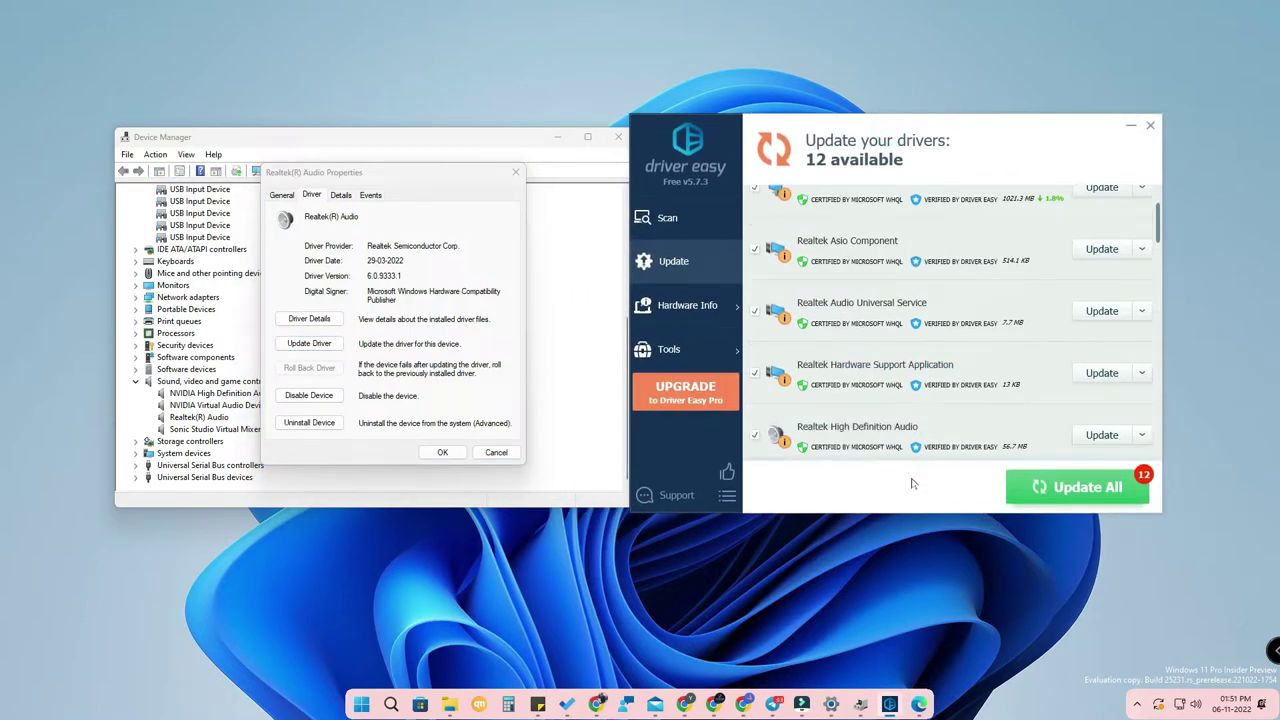
{"action": "left_click", "coordinate": [894, 428]}
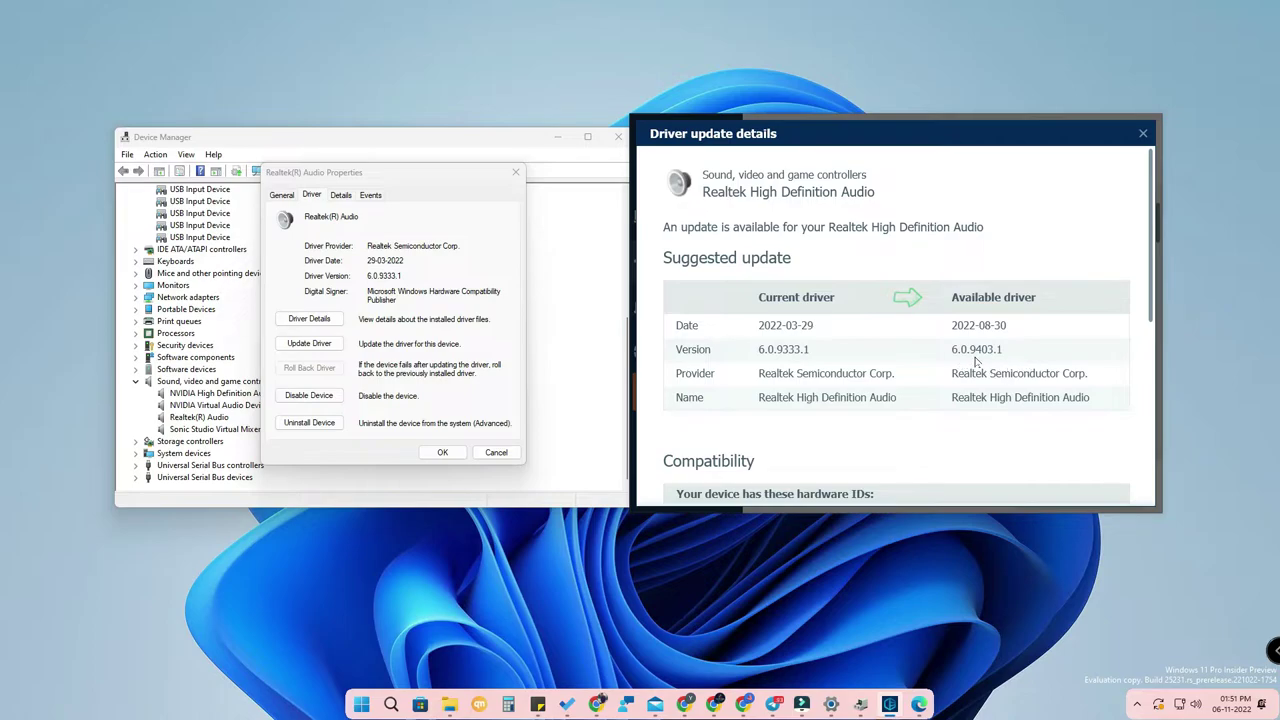
{"action": "left_click", "coordinate": [1143, 133]}
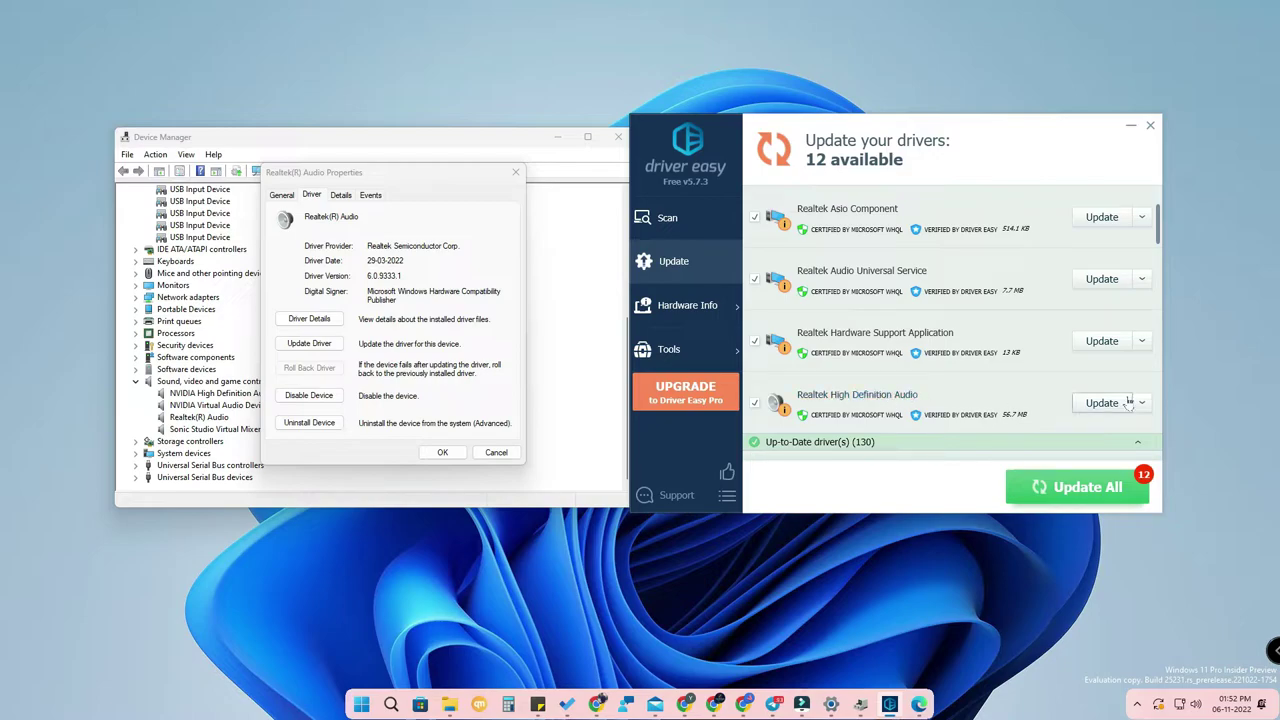
Start the Realtek High Definition Audio driver update in Driver Easy with the Manually Create restore point option
{"action": "left_click", "coordinate": [1106, 403]}
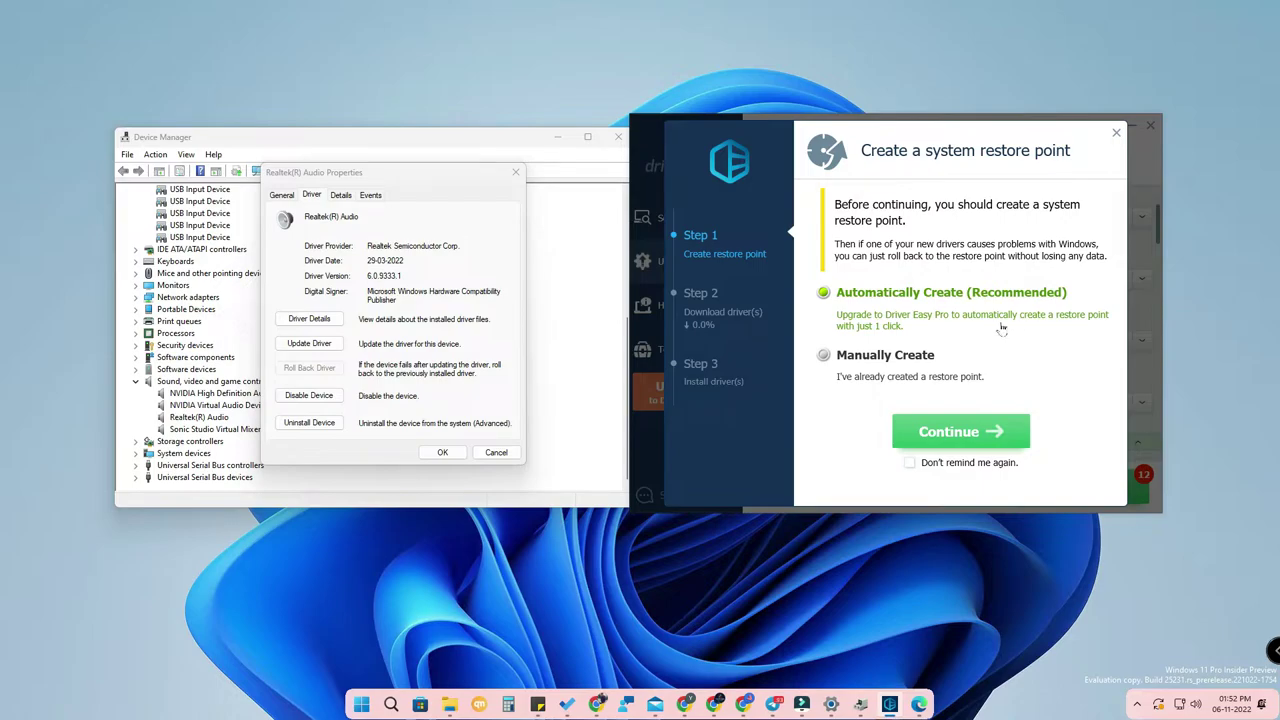
{"action": "left_click", "coordinate": [912, 357]}
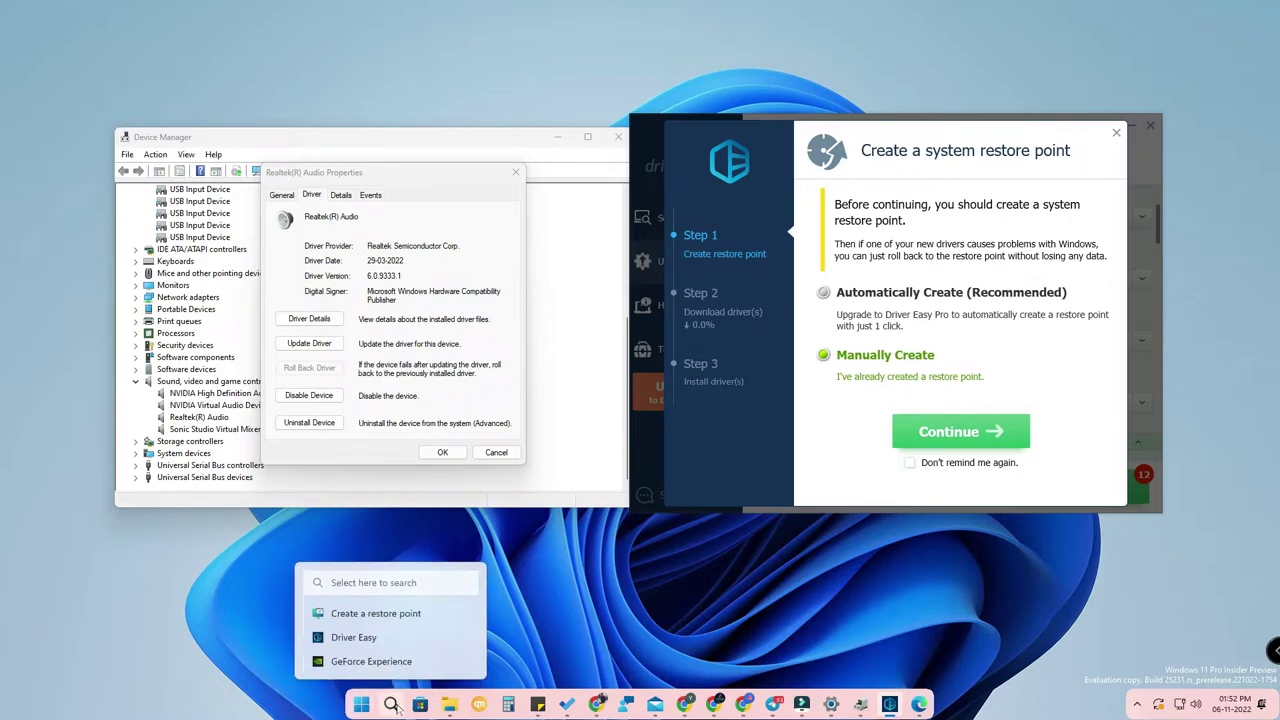
Create a Windows system restore point described as 01-11-2022 and continue to the driver download in Driver Easy
{"action": "left_click", "coordinate": [391, 704]}
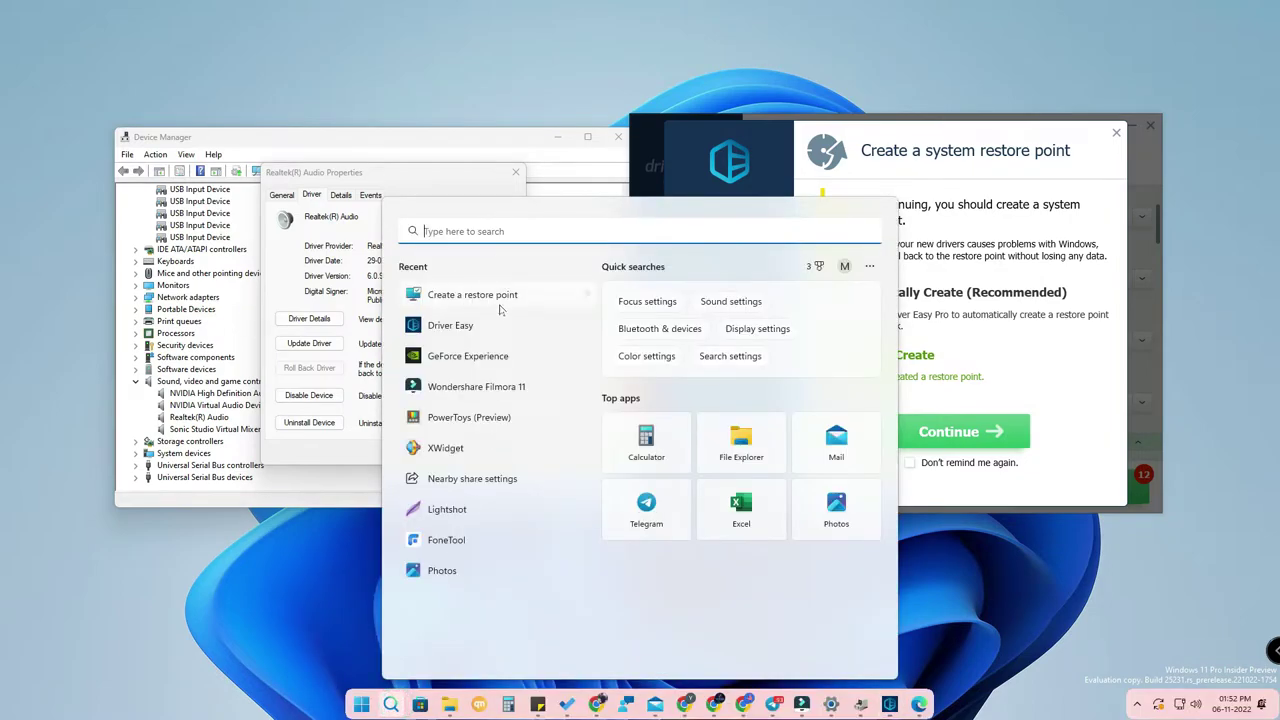
{"action": "left_click", "coordinate": [508, 299]}
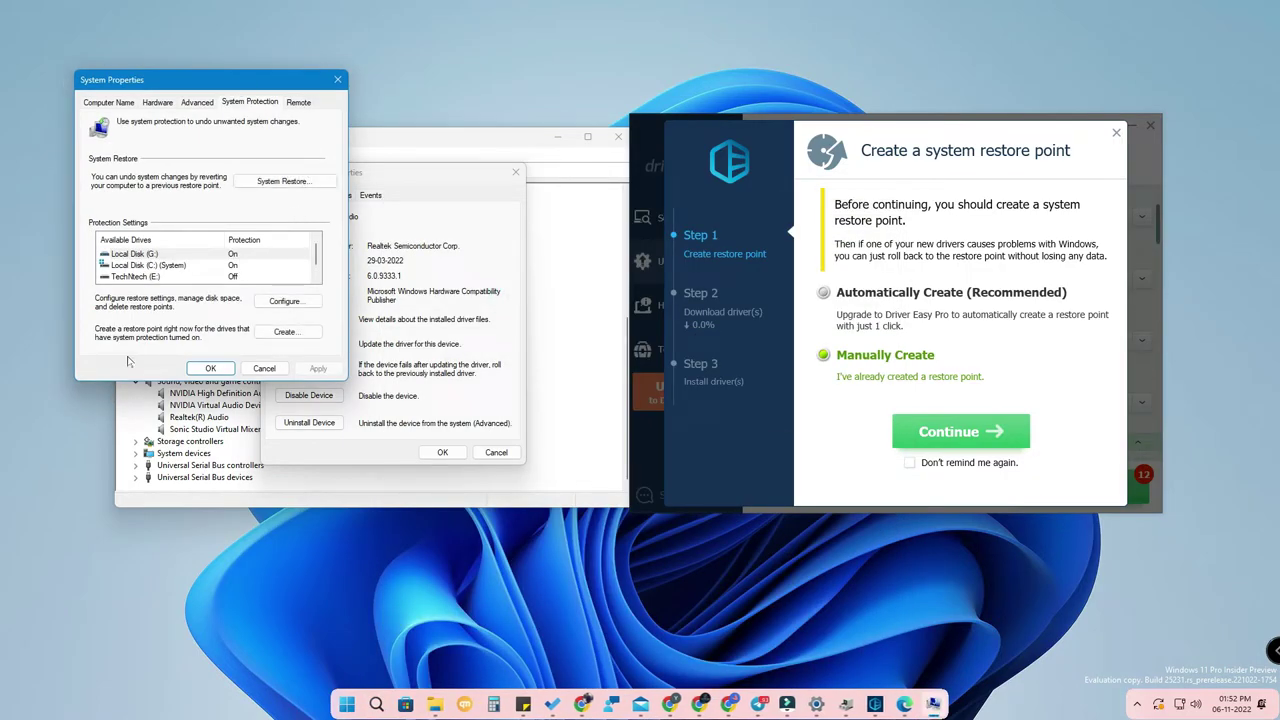
{"action": "left_click", "coordinate": [299, 337]}
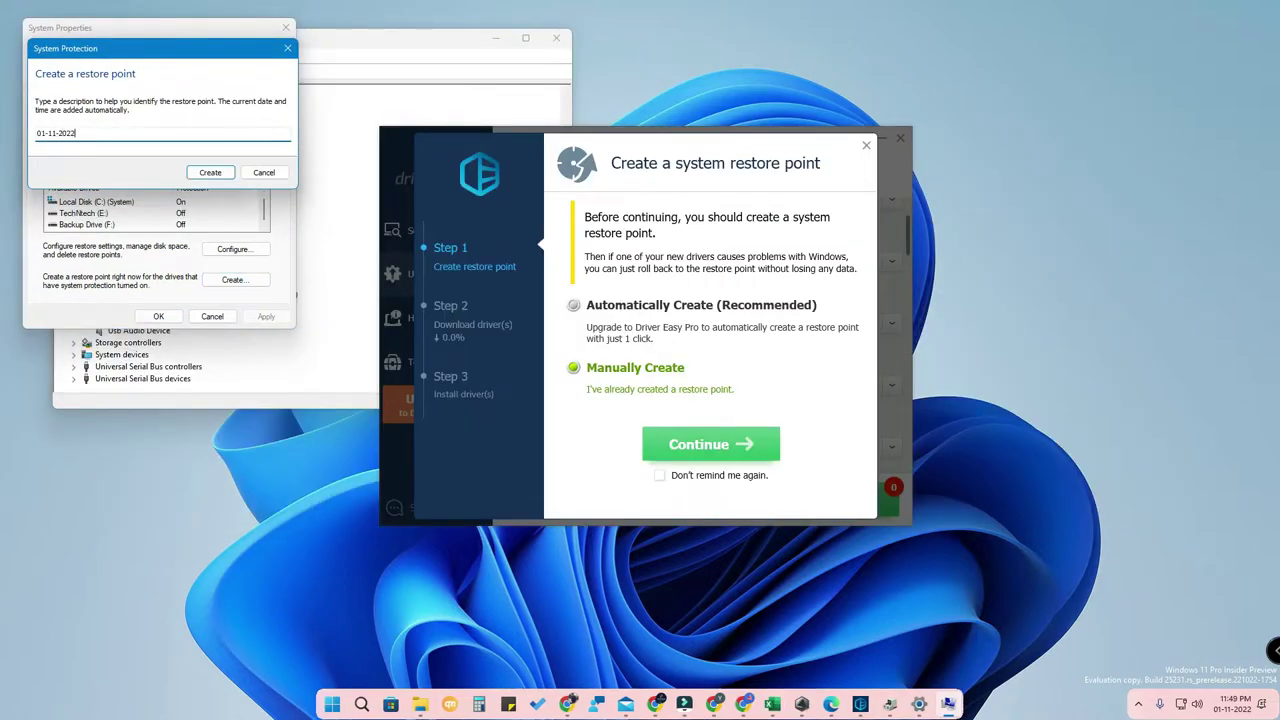
{"action": "left_click", "coordinate": [212, 172]}
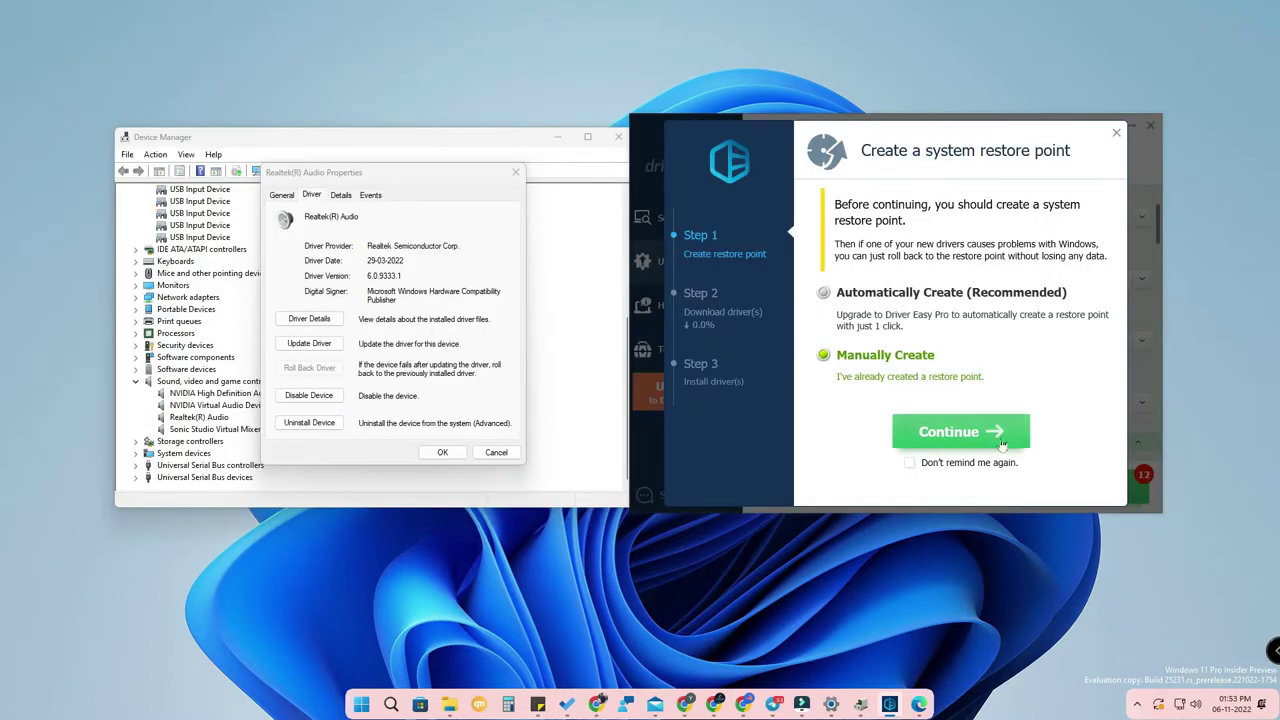
{"action": "left_click", "coordinate": [990, 437]}
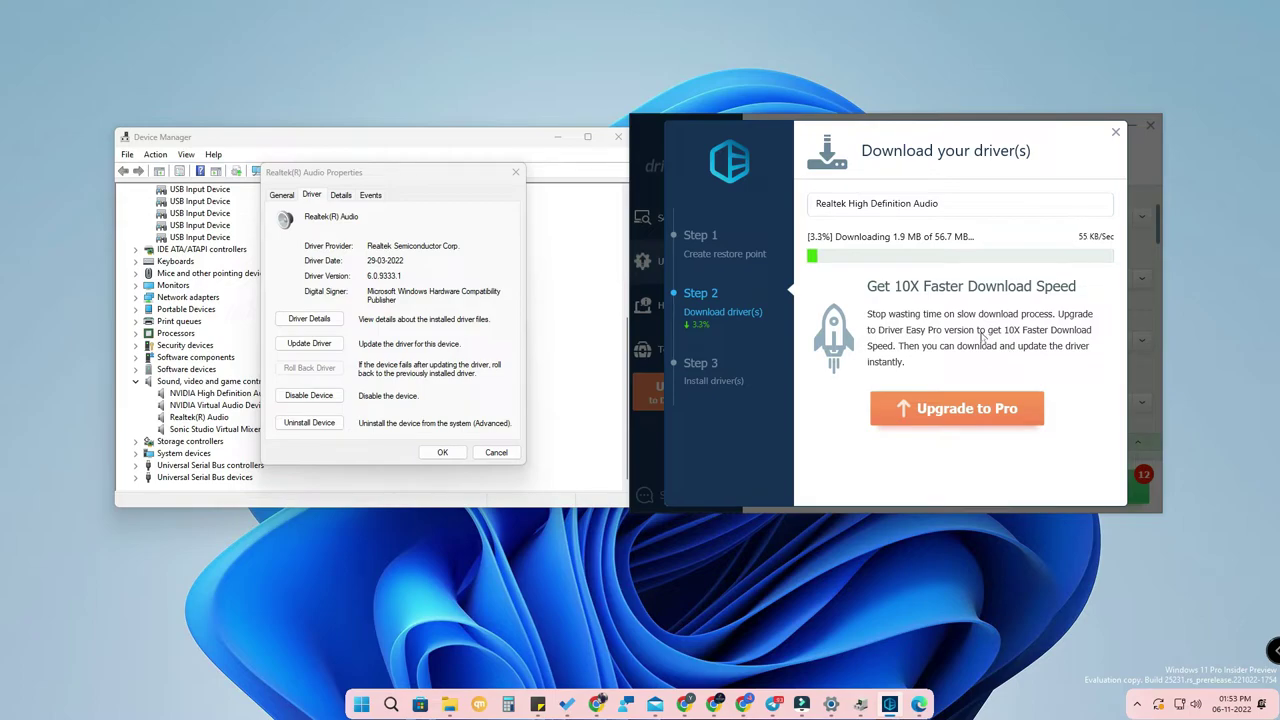
Open the Driver Easy Pro purchase page from the download screen and check its license options
{"action": "left_click", "coordinate": [998, 416]}
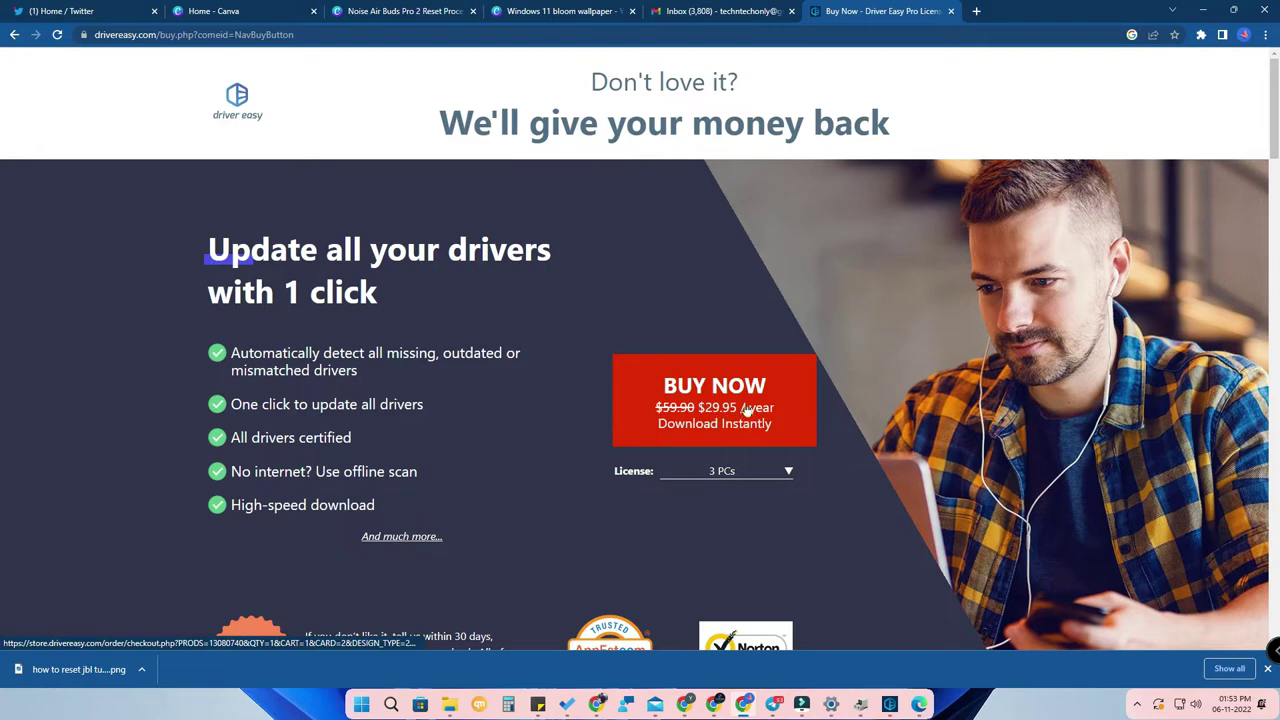
{"action": "left_click", "coordinate": [744, 478]}
{"action": "left_click", "coordinate": [692, 566]}
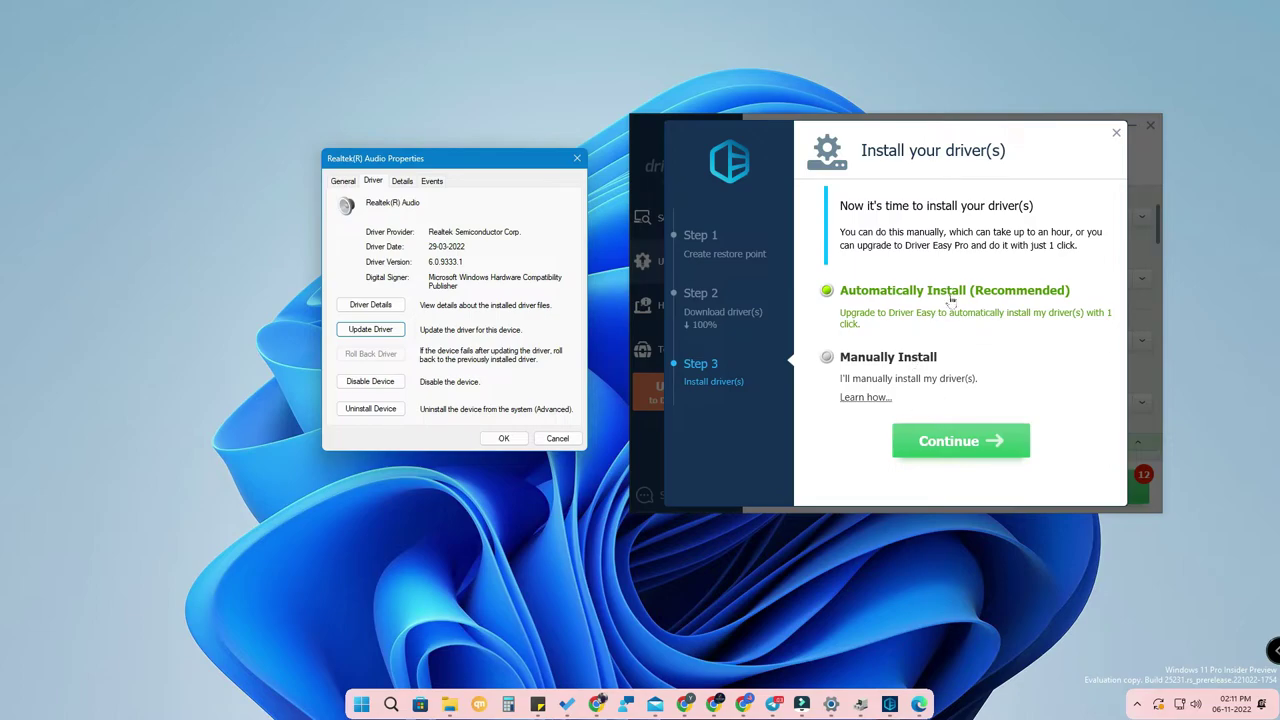
Choose Manually Install for the downloaded Realtek driver and install hdxasus.inf from its folder
{"action": "left_click", "coordinate": [918, 365]}
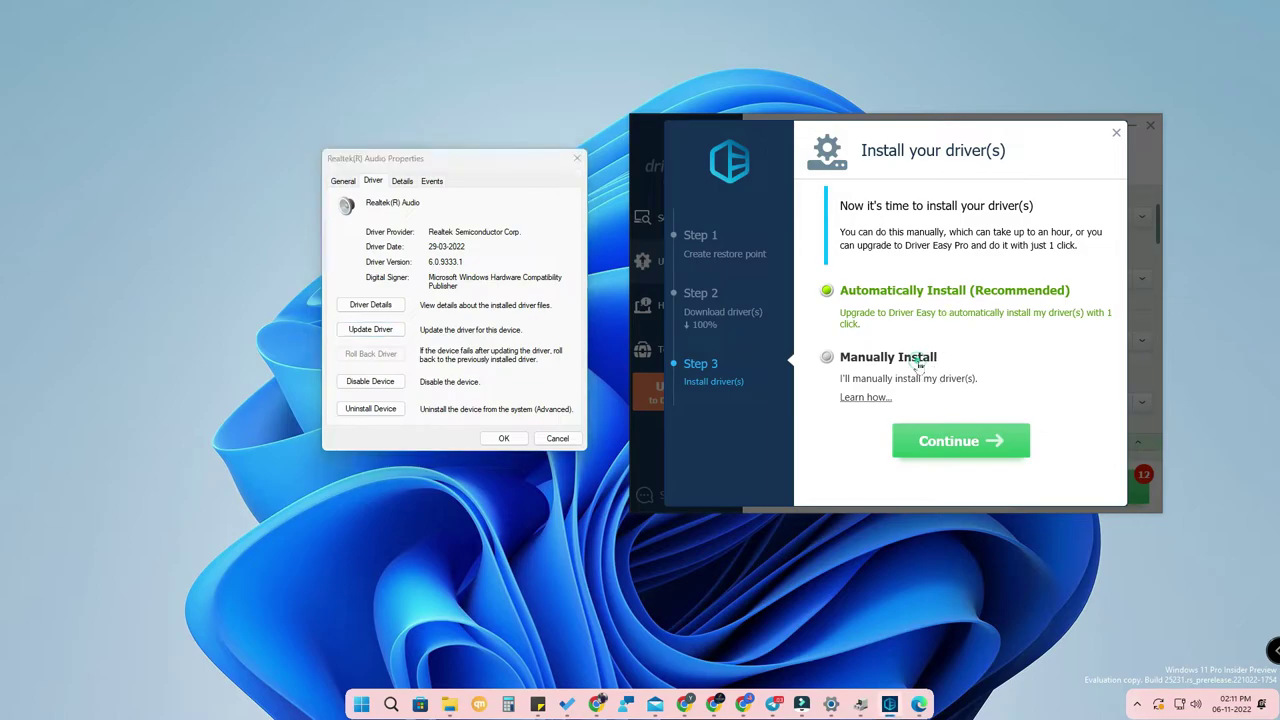
{"action": "left_click", "coordinate": [960, 441]}
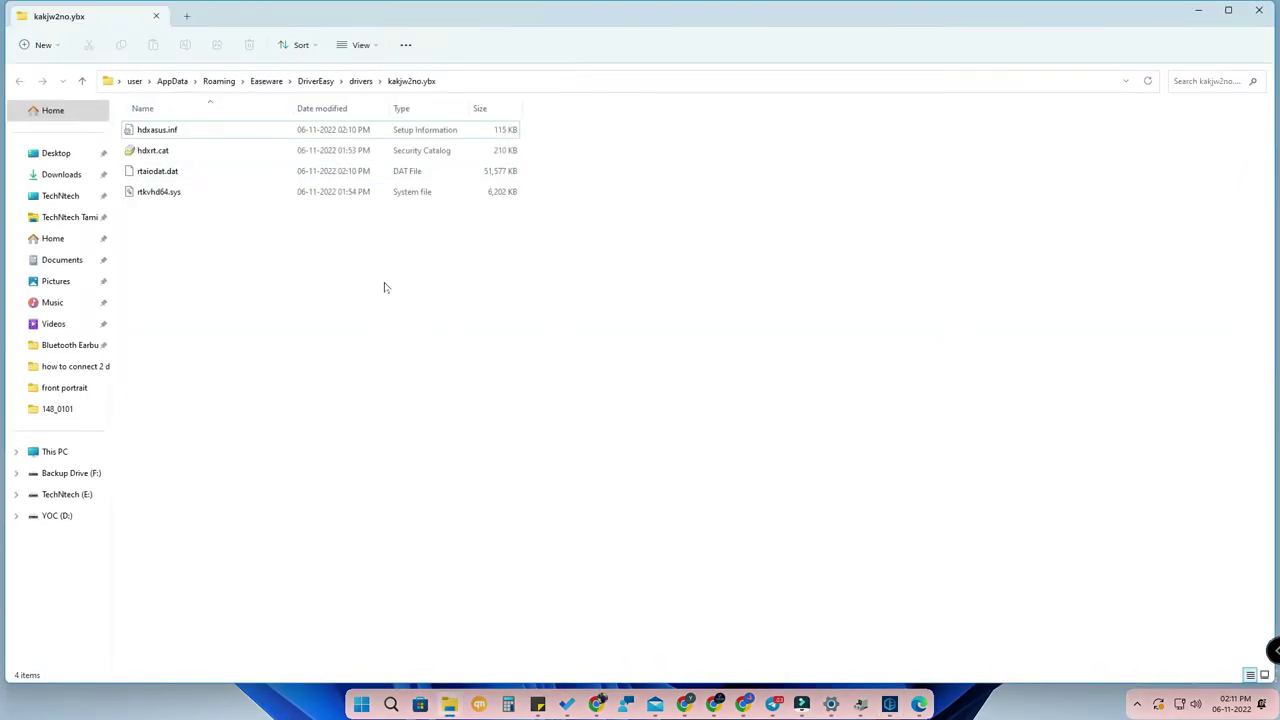
{"action": "left_click", "coordinate": [198, 134]}
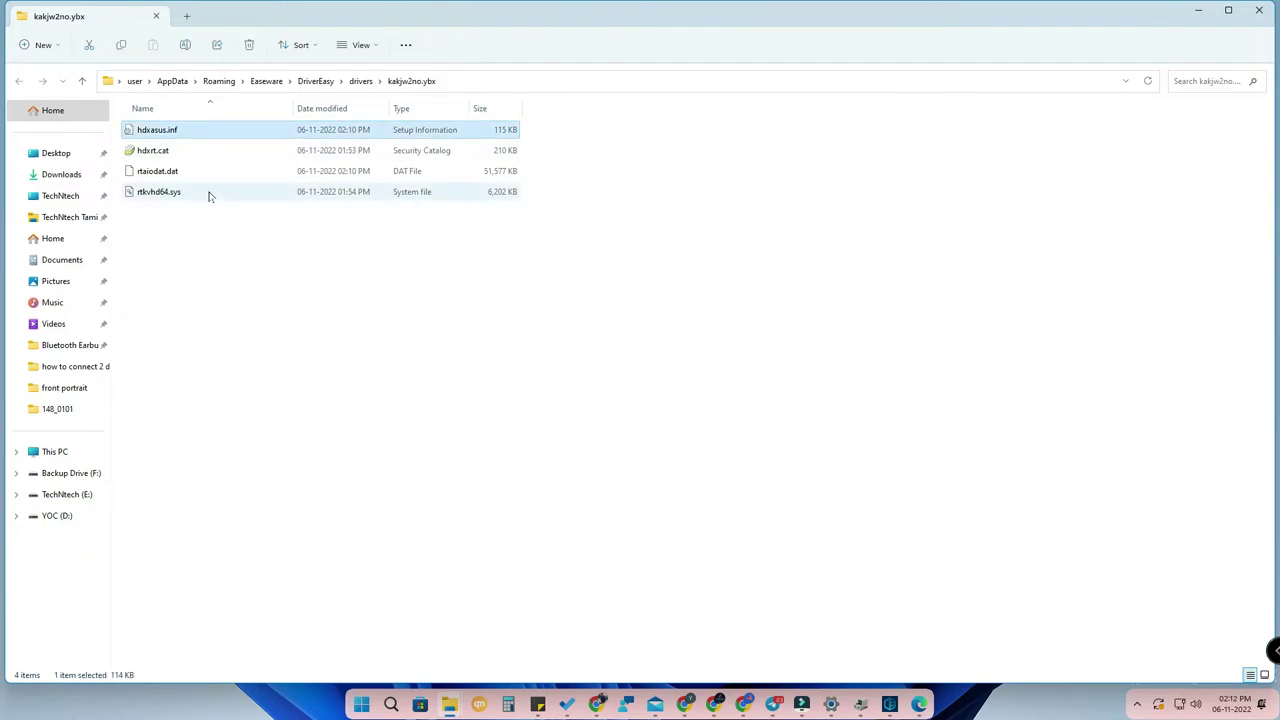
{"action": "right_click", "coordinate": [223, 134]}
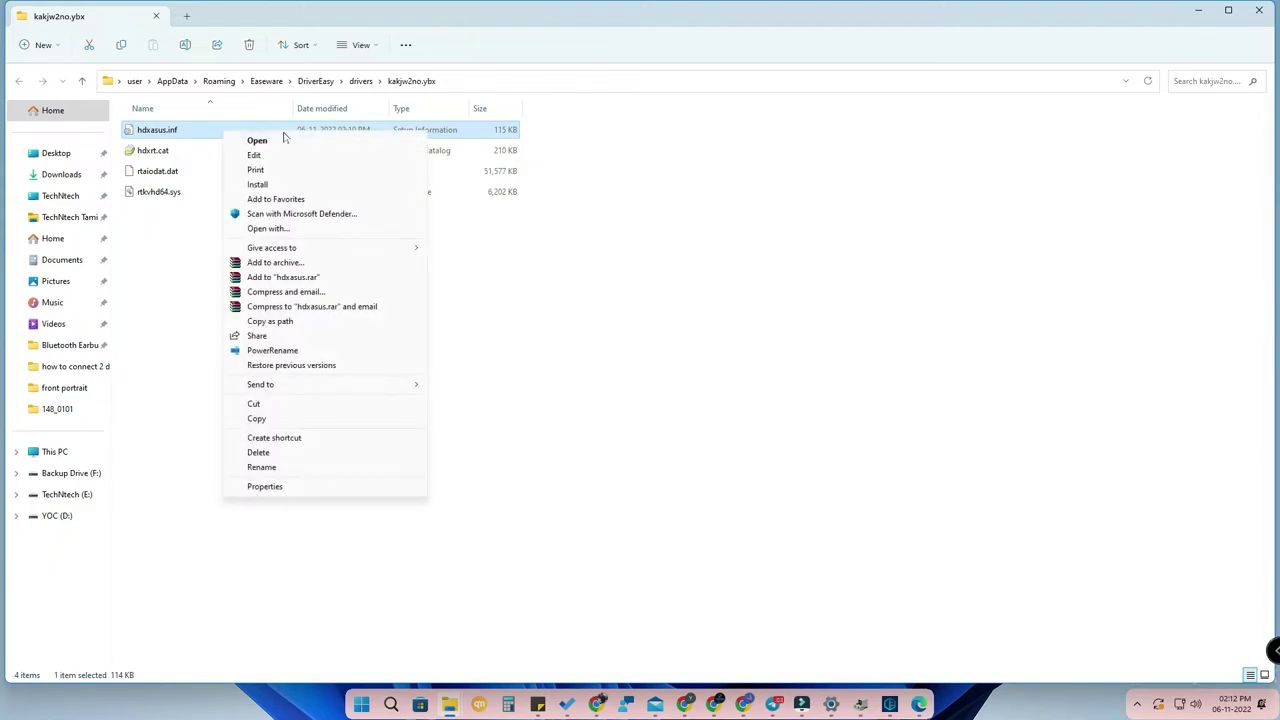
{"action": "left_click", "coordinate": [260, 185]}
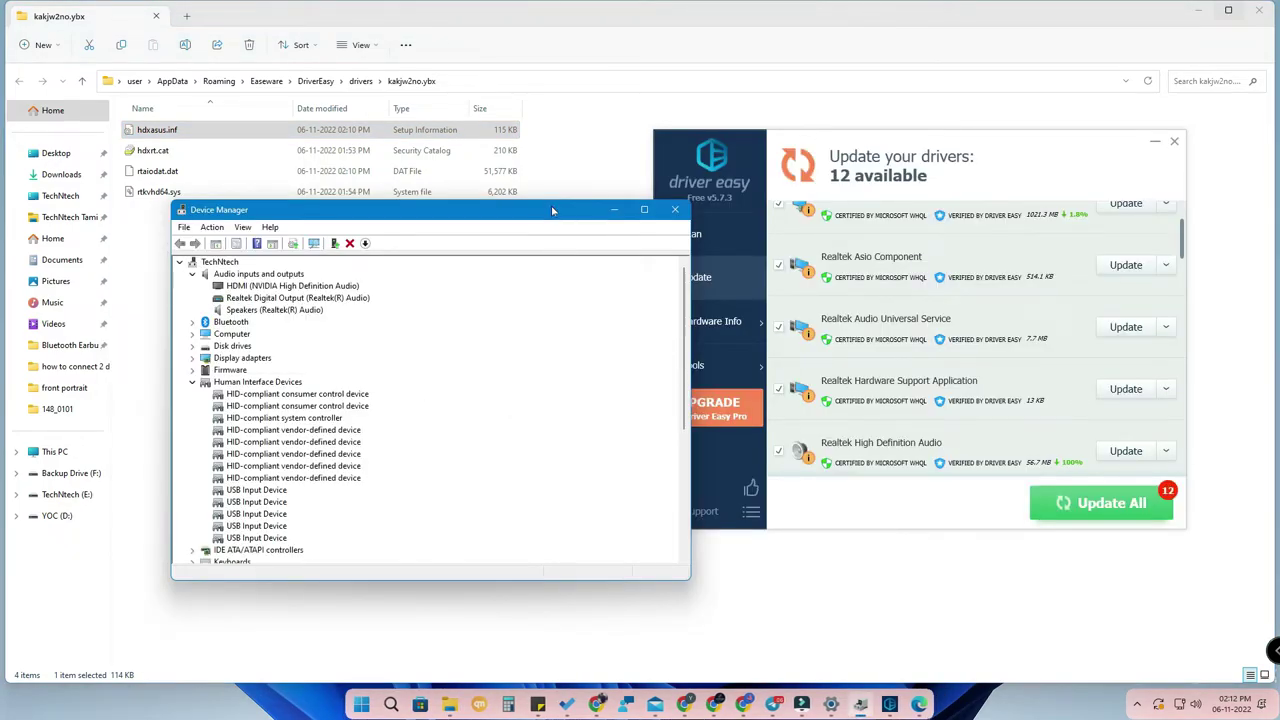
Rescan the computer for outdated drivers in Driver Easy
{"action": "left_click", "coordinate": [697, 233]}
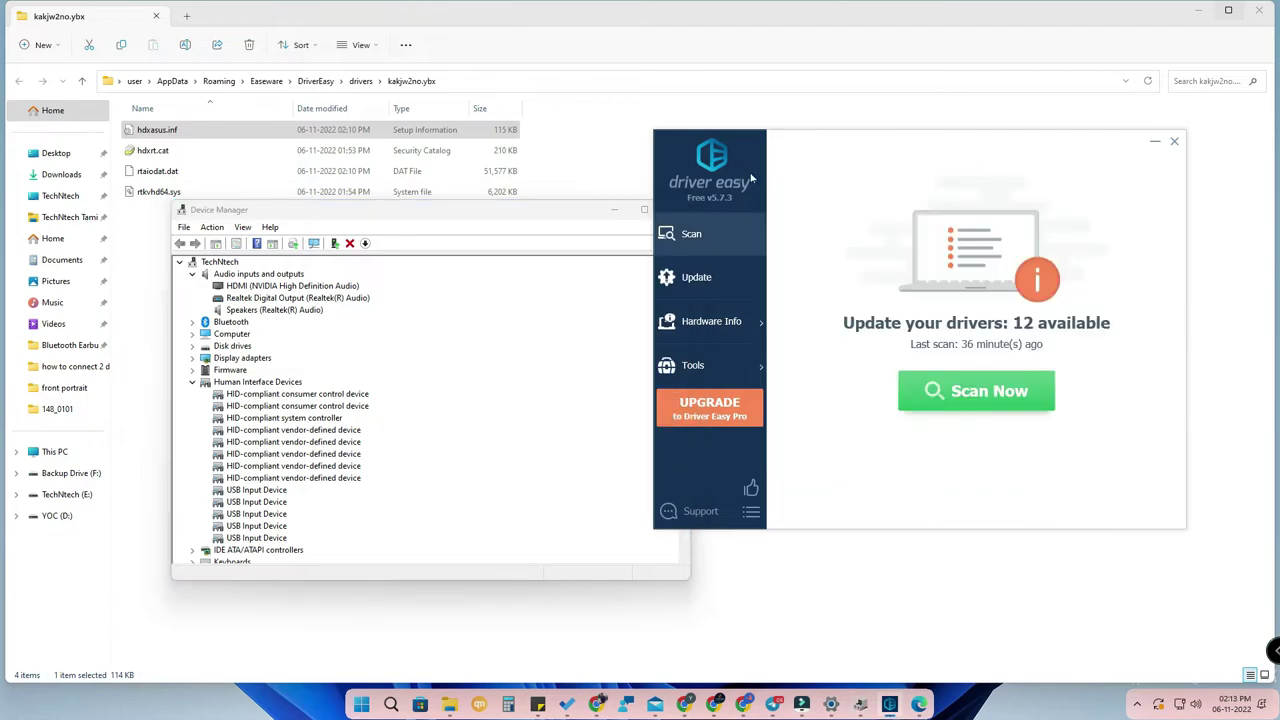
{"action": "left_click", "coordinate": [995, 404]}
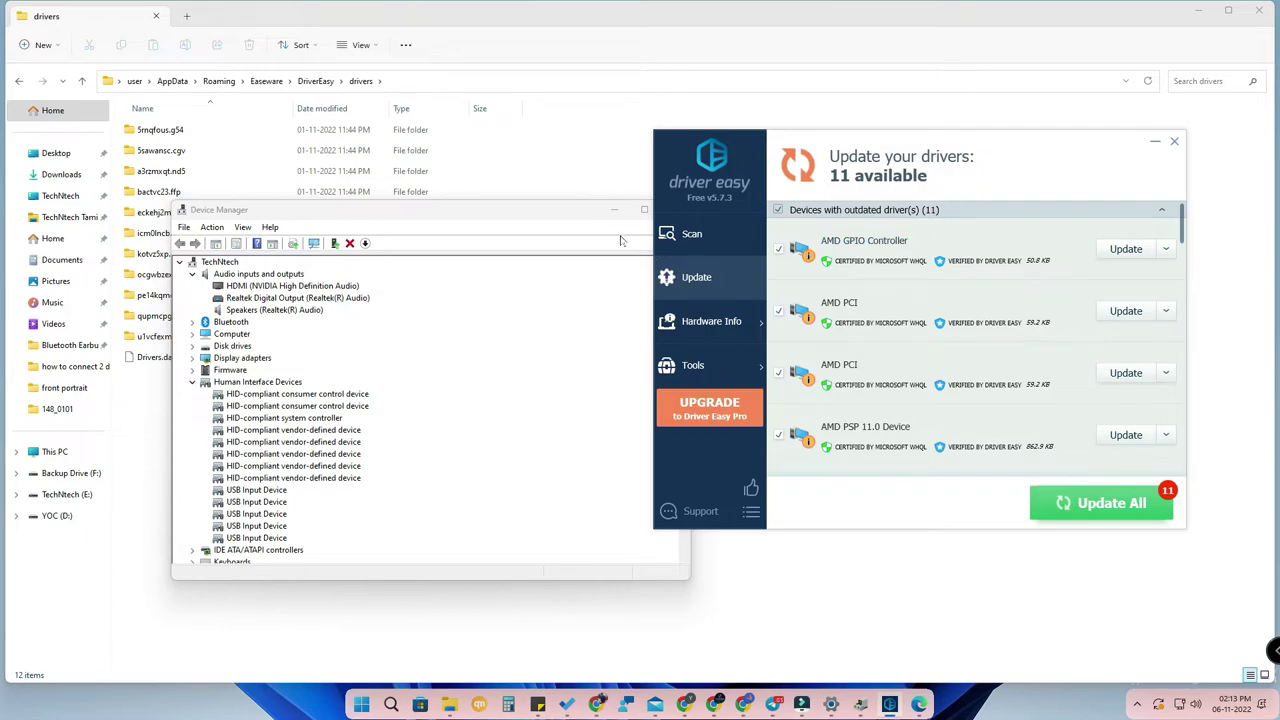
In Device Manager, scan for hardware changes from Sound, video and game controllers and open the Realtek(R) Audio properties
{"action": "left_click", "coordinate": [576, 214]}
{"action": "left_click_drag", "start_coordinate": [576, 214], "coordinate": [806, 209]}
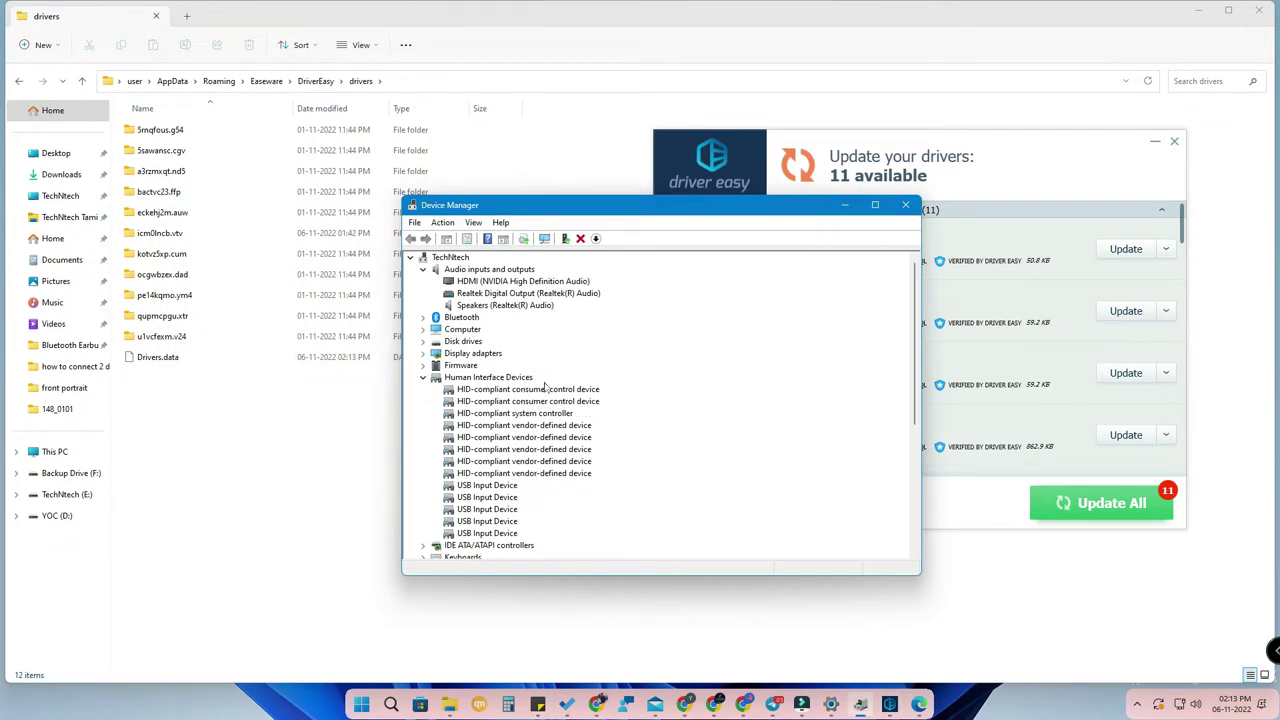
{"action": "left_click", "coordinate": [422, 377]}
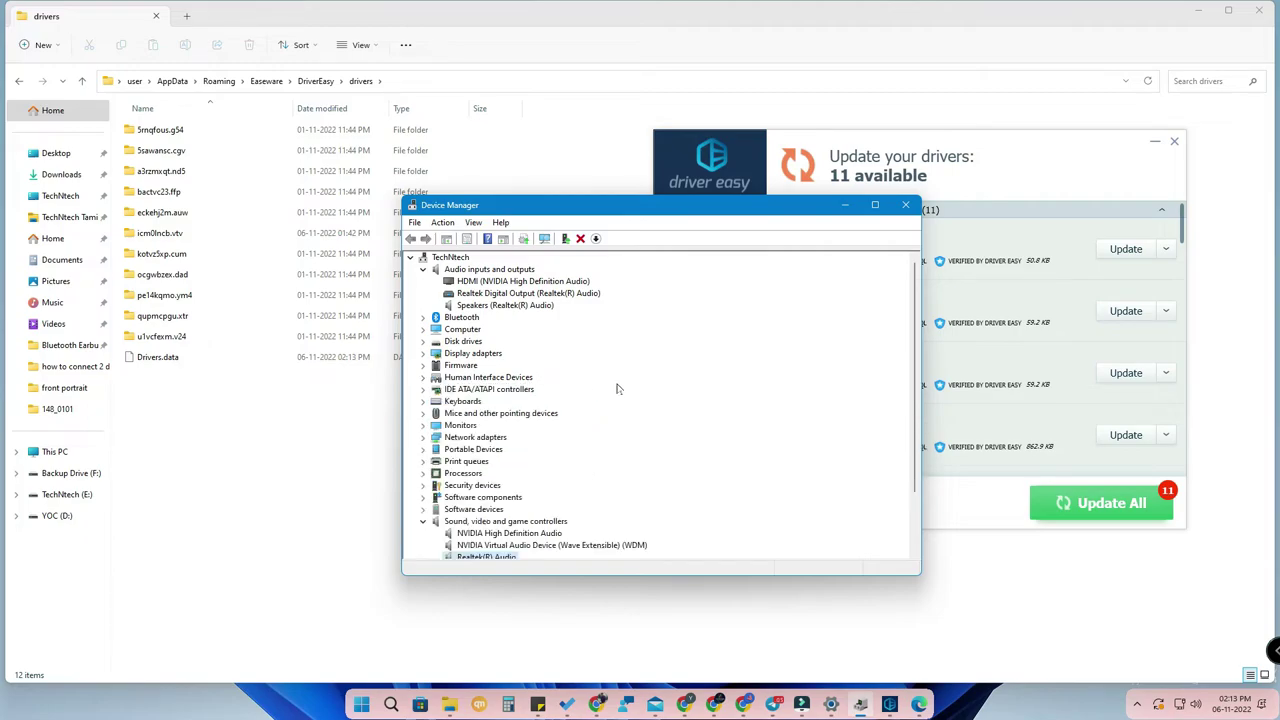
{"action": "scroll", "coordinate": [680, 483], "scroll_direction": "down", "scroll_amount": 2}
{"action": "left_click", "coordinate": [520, 450]}
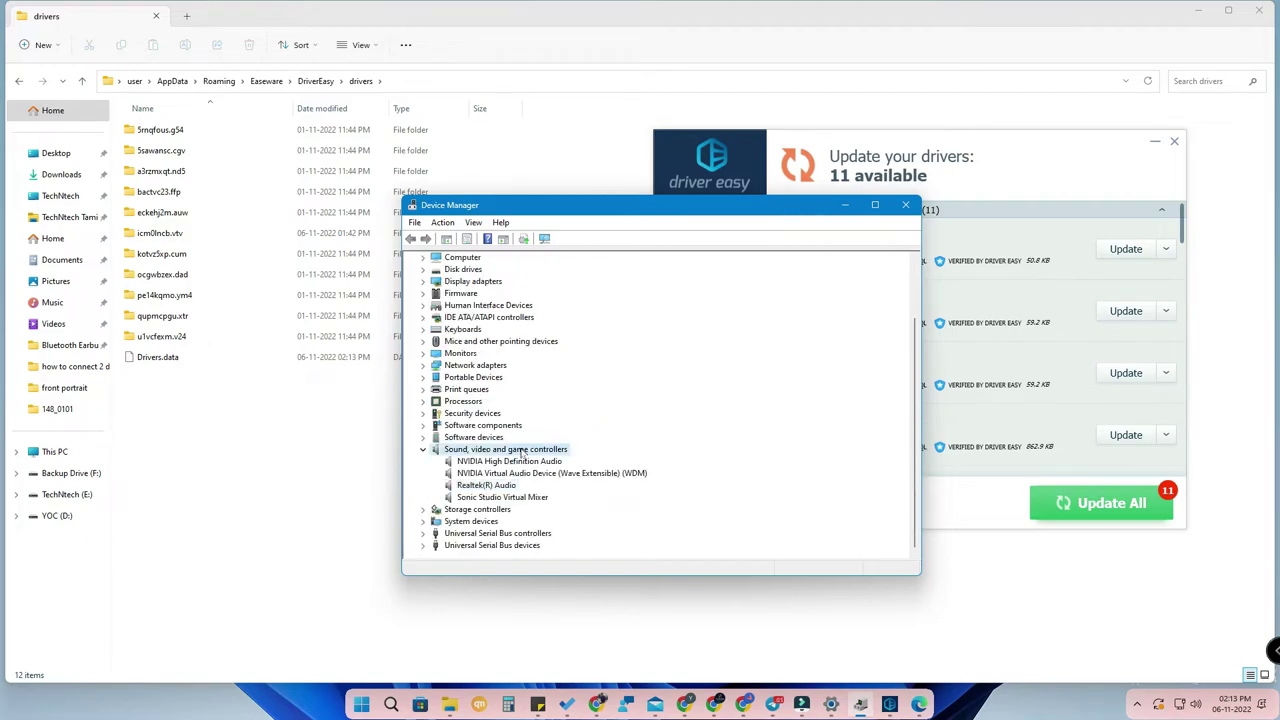
{"action": "right_click", "coordinate": [521, 452]}
{"action": "left_click", "coordinate": [566, 458]}
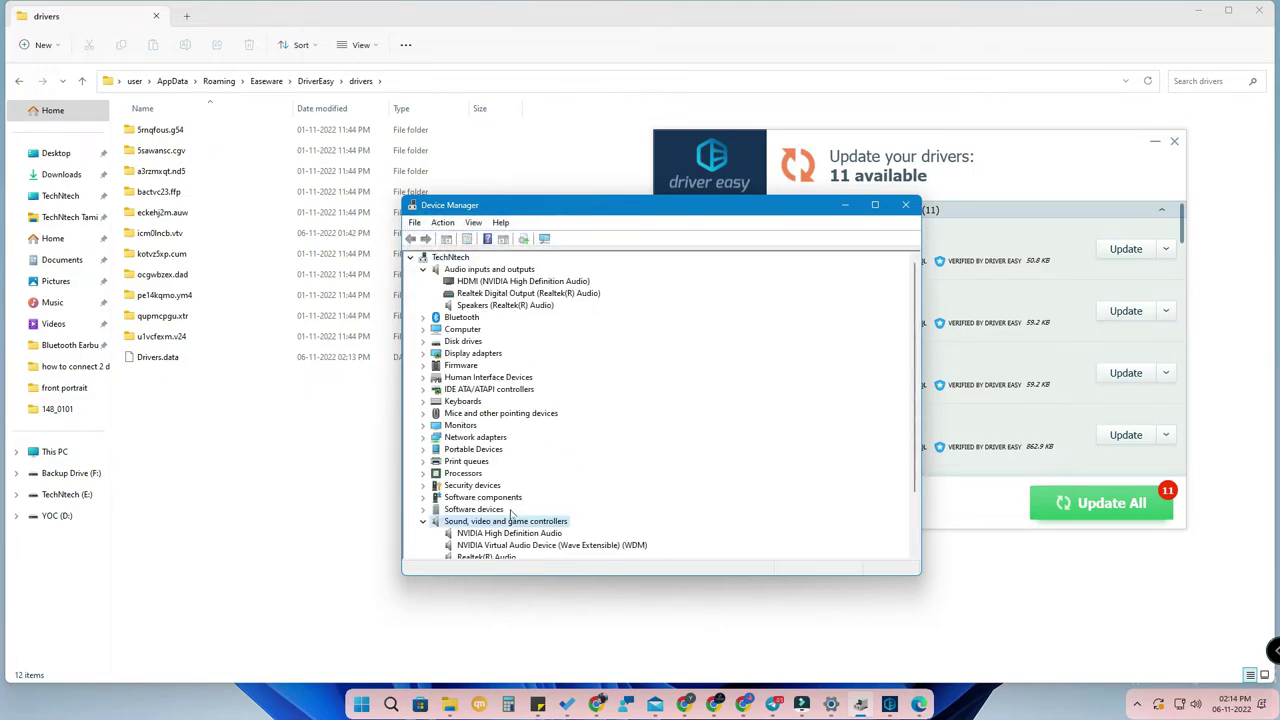
{"action": "scroll", "coordinate": [512, 514], "scroll_direction": "down", "scroll_amount": 2}
{"action": "double_click", "coordinate": [490, 485]}
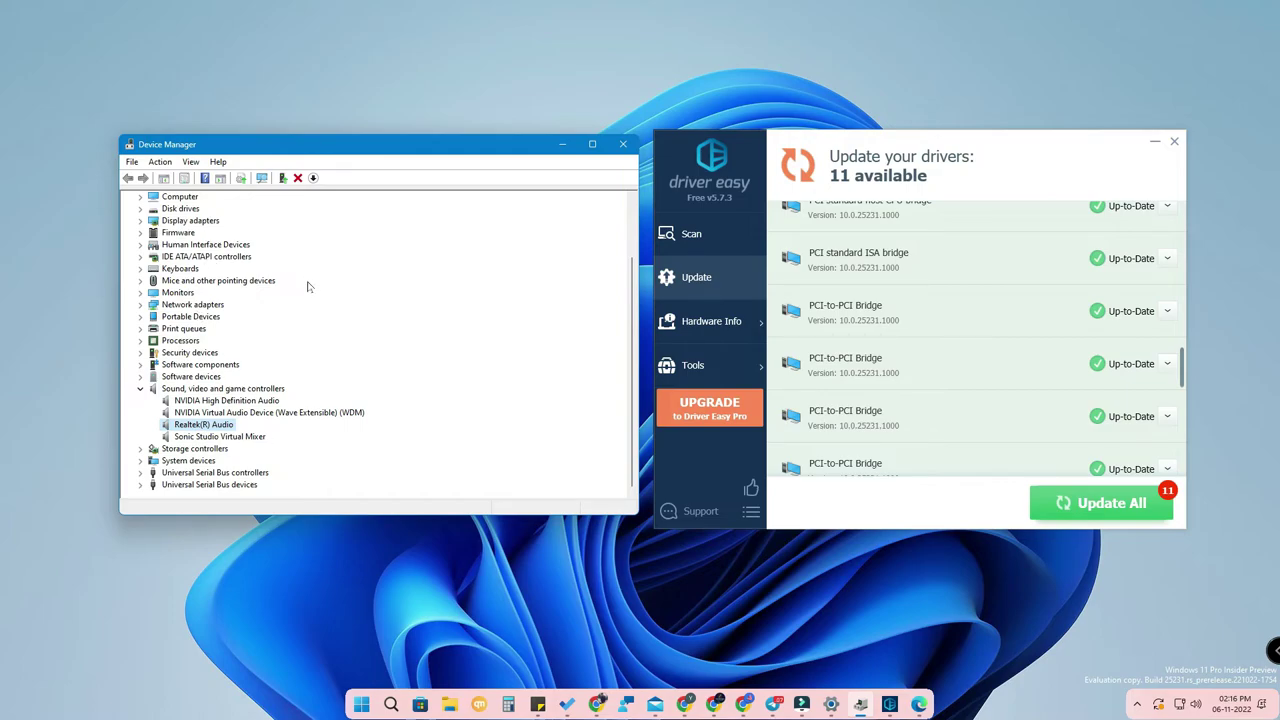
Find Realtek(R) Audio among Driver Easy's up-to-date drivers, open its options, and minimise all windows
{"action": "scroll", "coordinate": [917, 360], "scroll_direction": "up", "scroll_amount": 3}
{"action": "scroll", "coordinate": [917, 360], "scroll_direction": "up", "scroll_amount": 5}
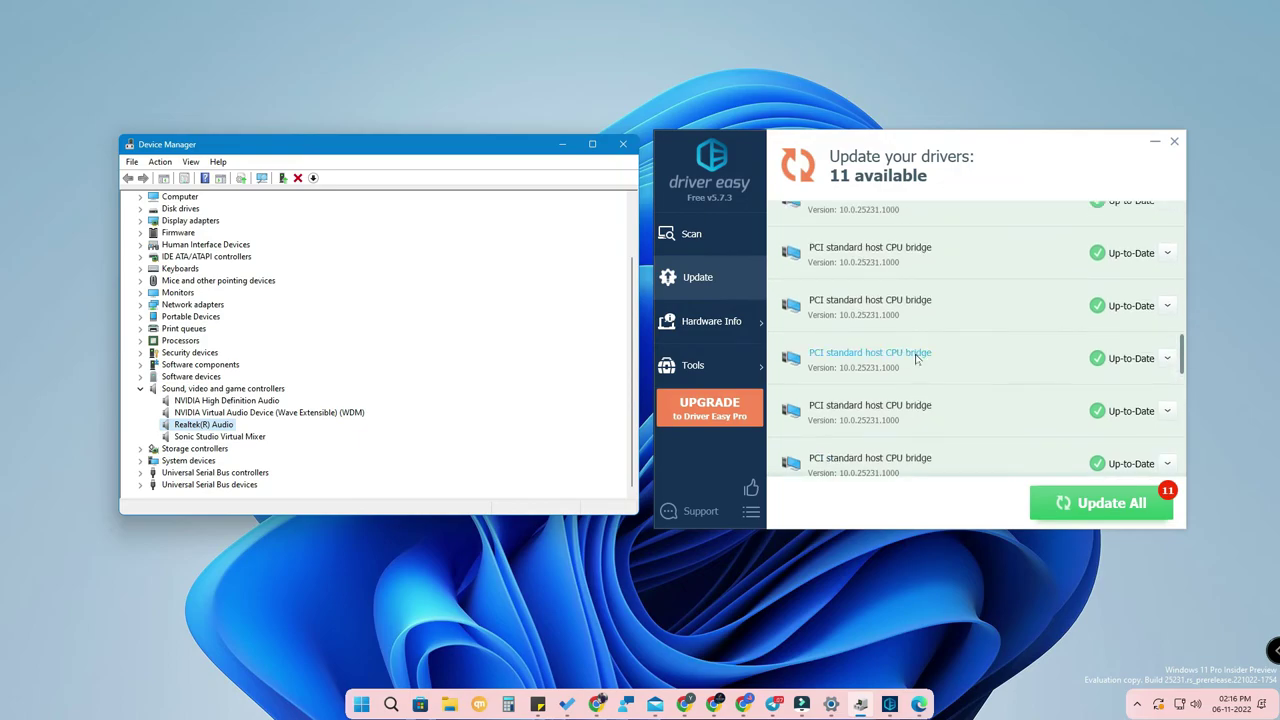
{"action": "scroll", "coordinate": [917, 360], "scroll_direction": "up", "scroll_amount": 6}
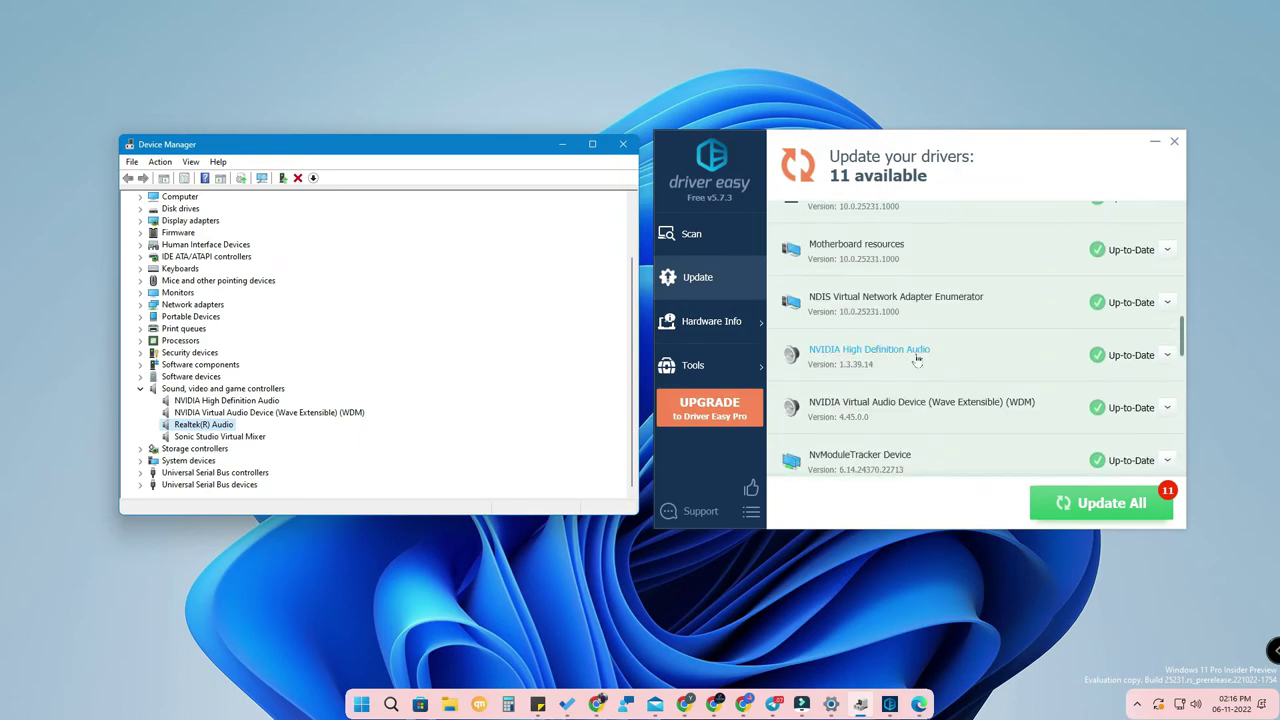
{"action": "scroll", "coordinate": [917, 360], "scroll_direction": "up", "scroll_amount": 3}
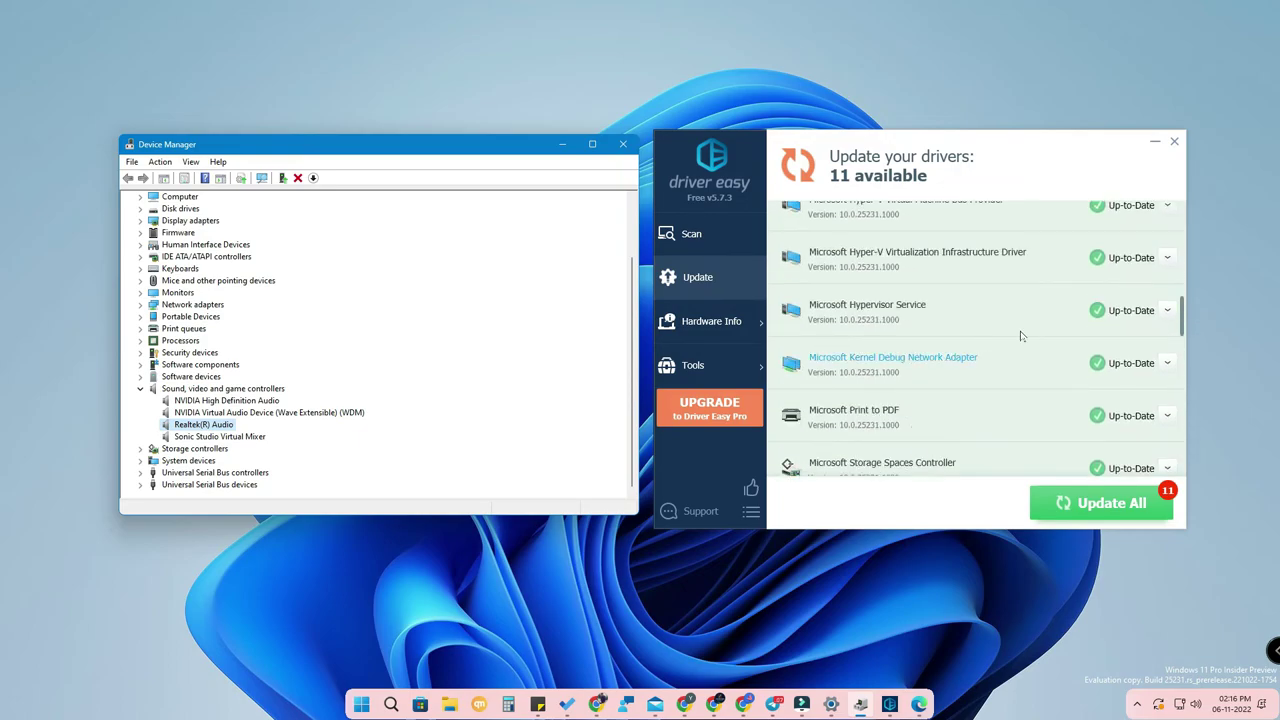
{"action": "left_click", "coordinate": [697, 277]}
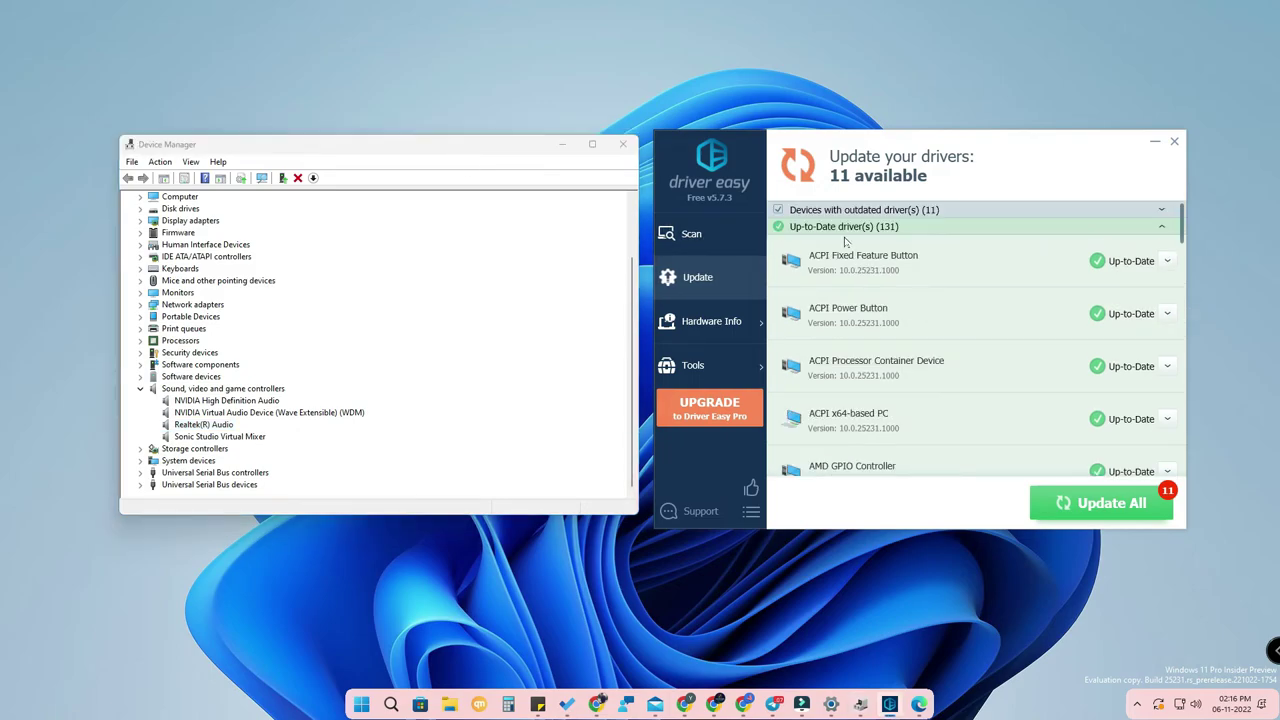
{"action": "left_click_drag", "start_coordinate": [1184, 228], "coordinate": [1187, 370]}
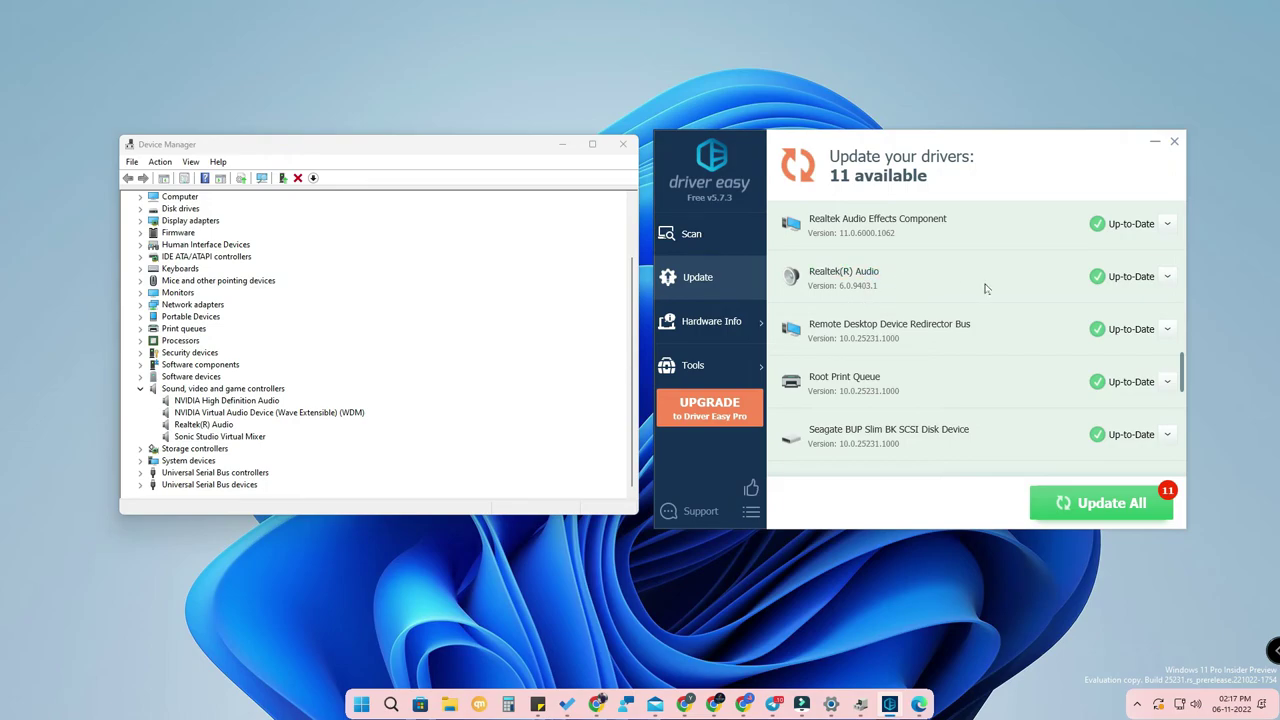
{"action": "left_click", "coordinate": [1168, 278]}
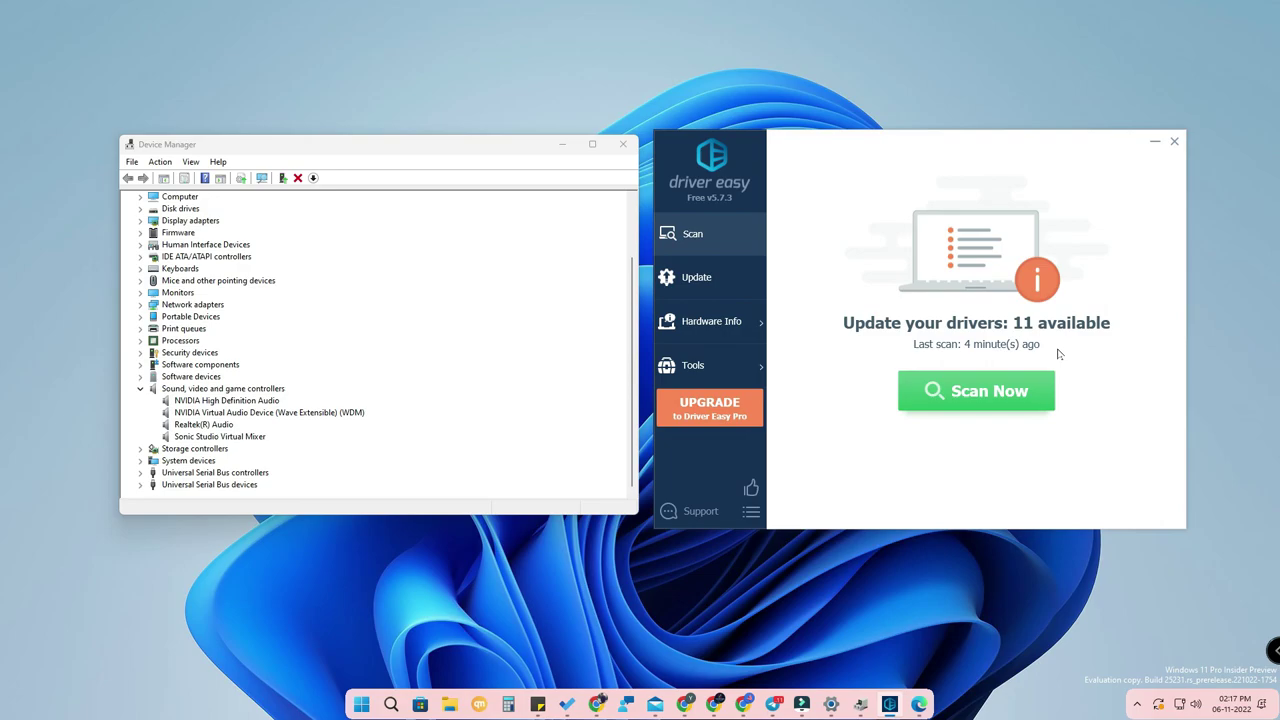
{"action": "key", "text": "super+d"}
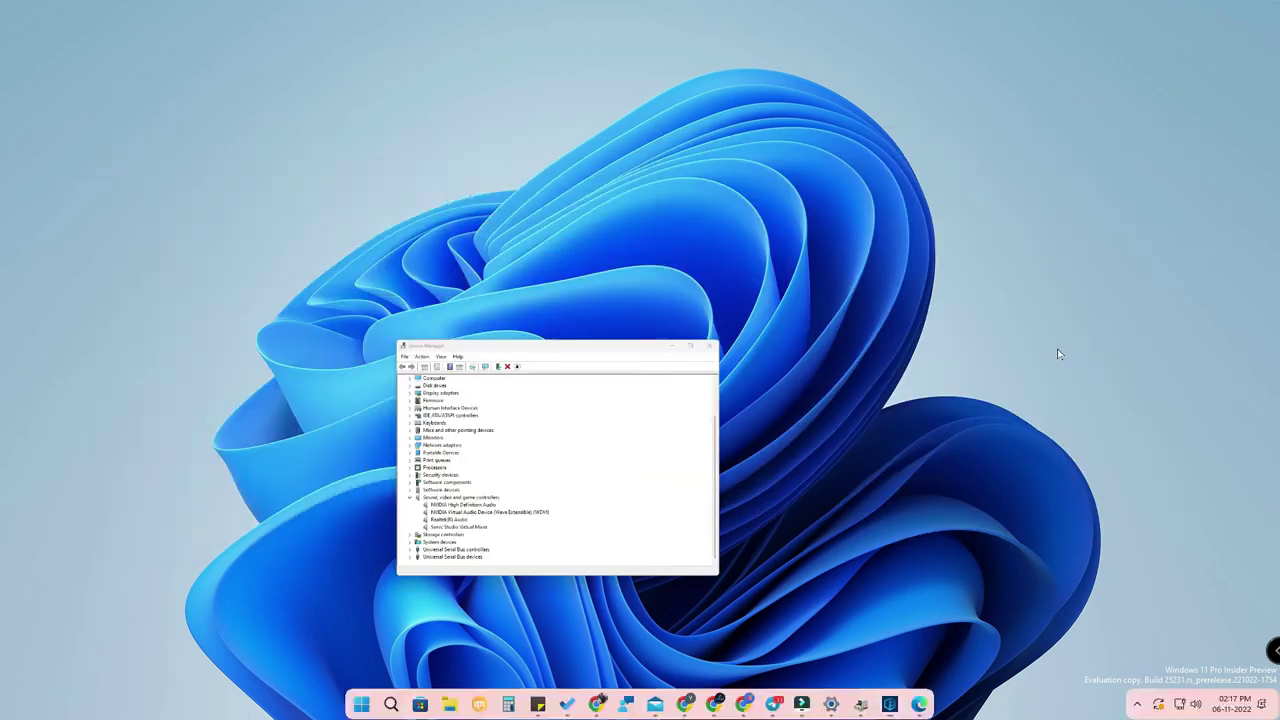